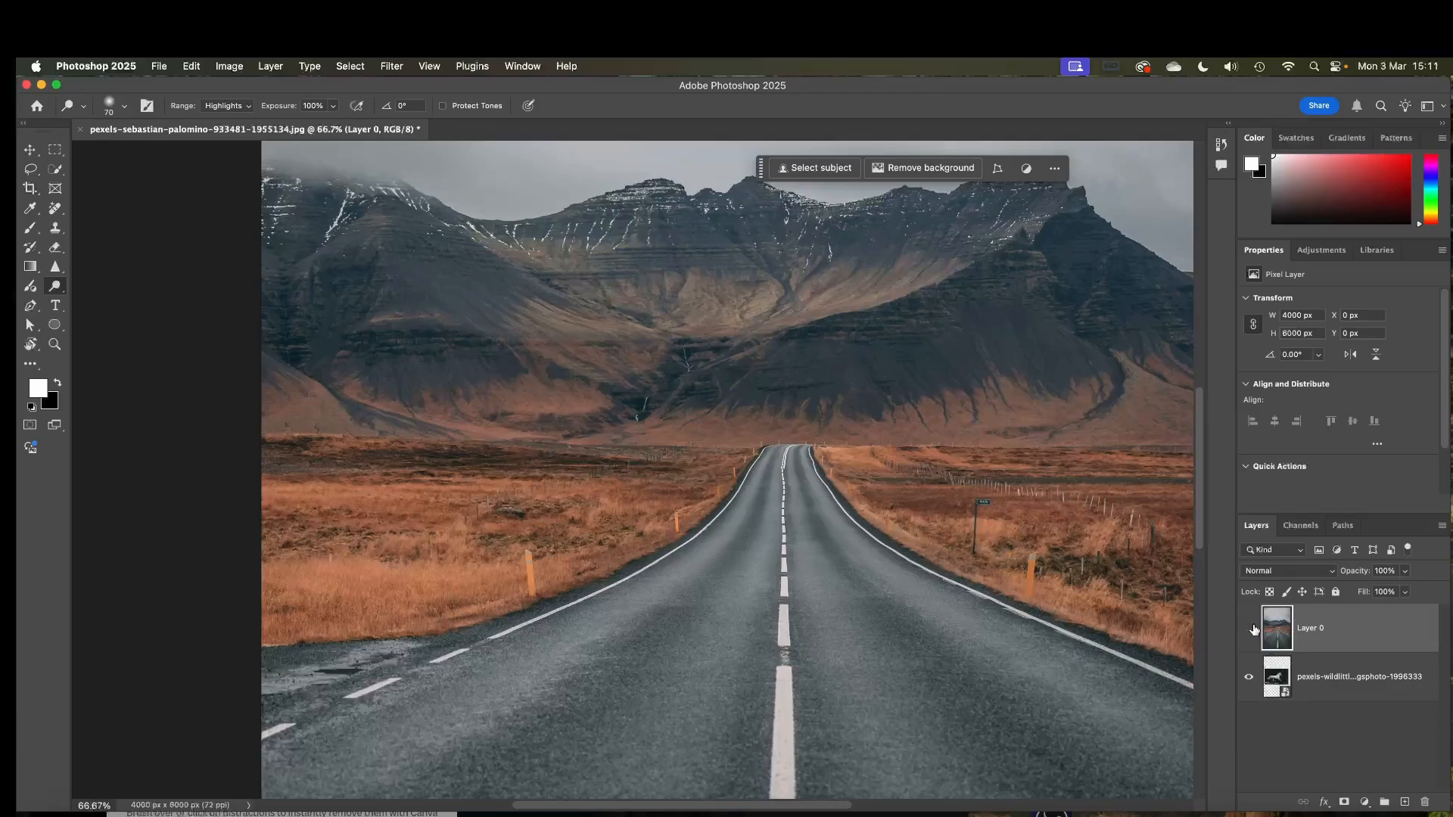
Check the horse photo hidden beneath Layer 0, and move the horse layer above Layer 0.
left_click(1249, 628)
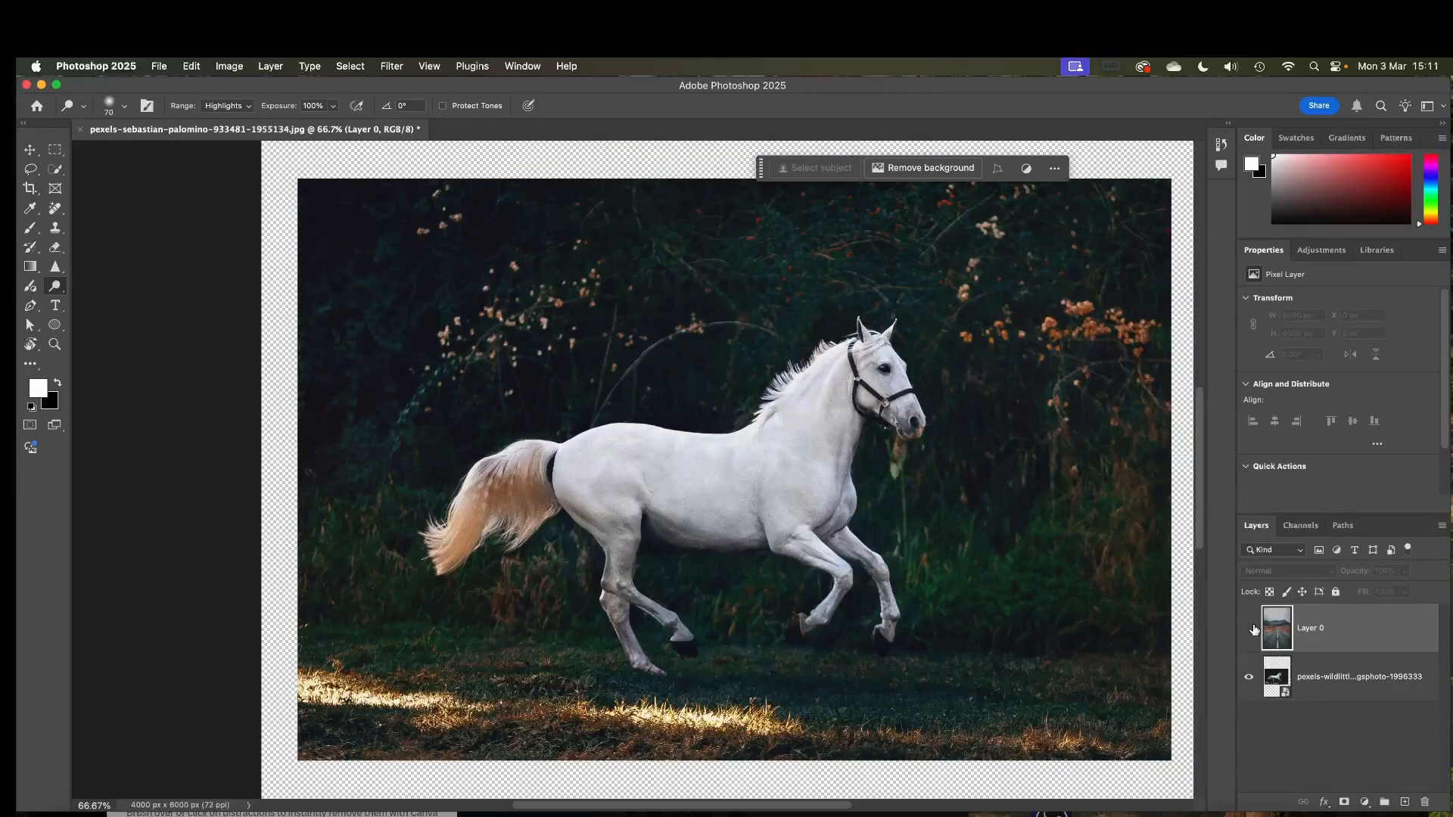
left_click(1249, 630)
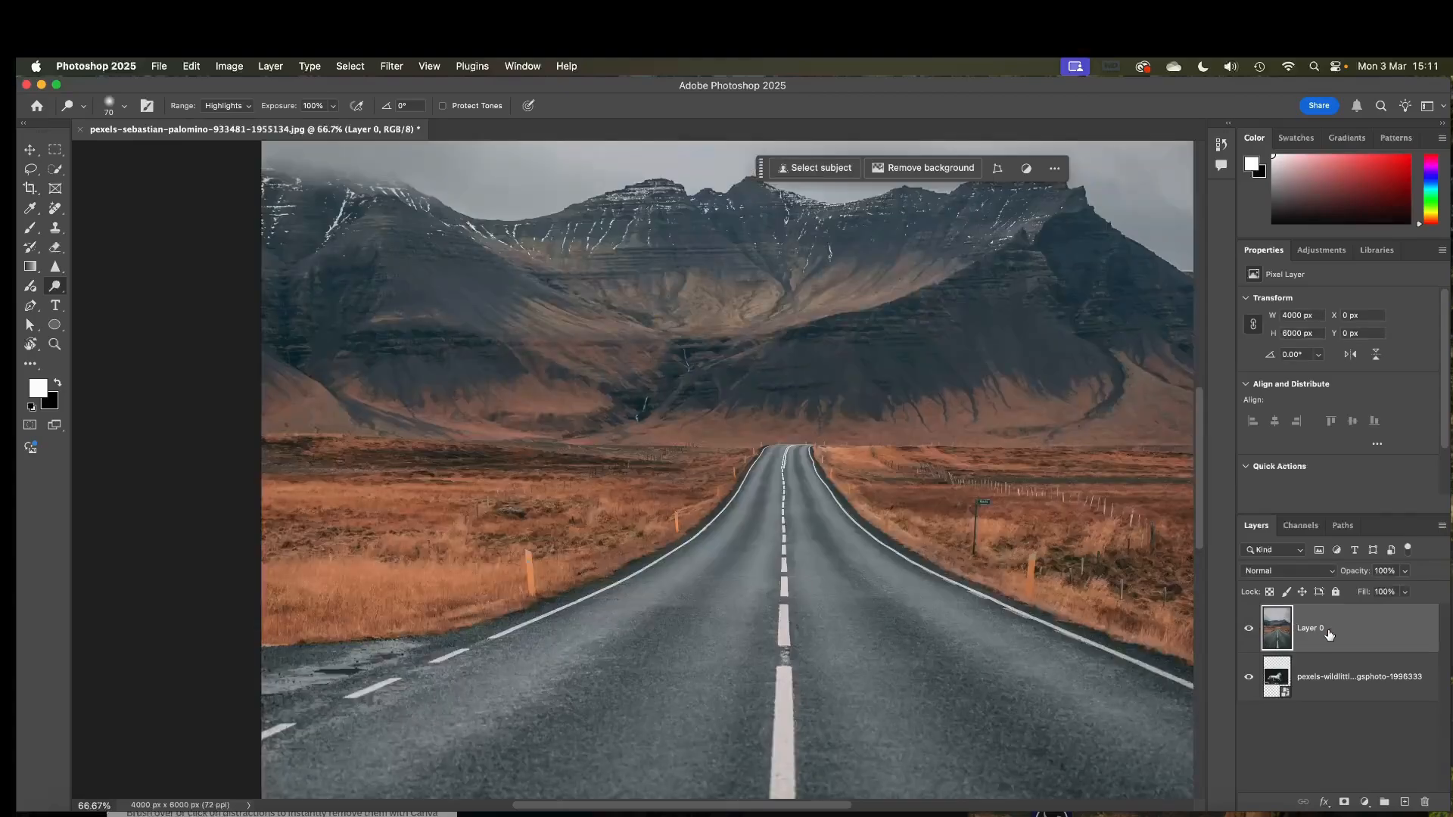
left_click_drag(1311, 683, 1301, 622)
left_click(1287, 629)
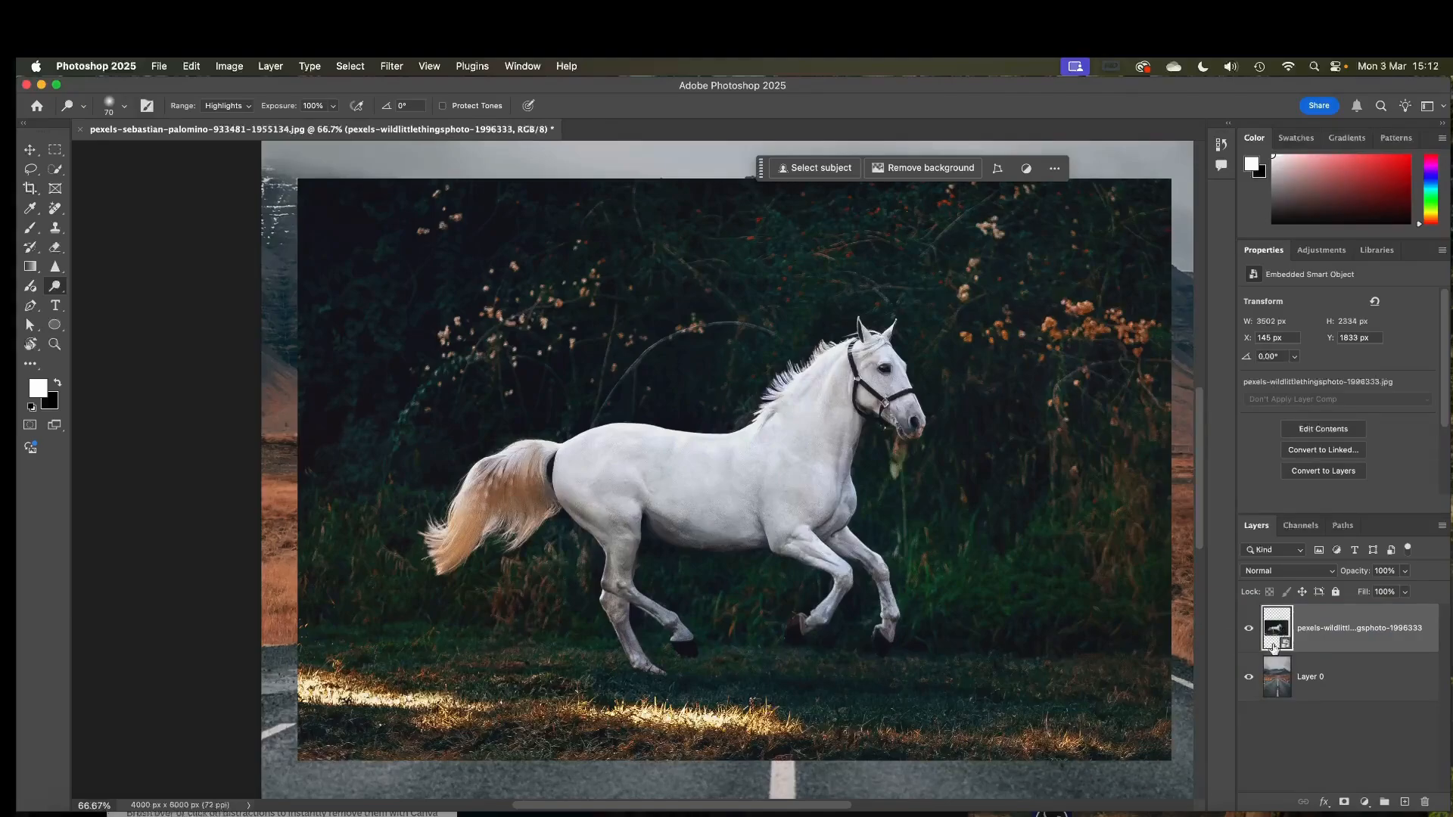
Scale the horse photo to about 66% with Free Transform and move it down over the road.
key("super+t")
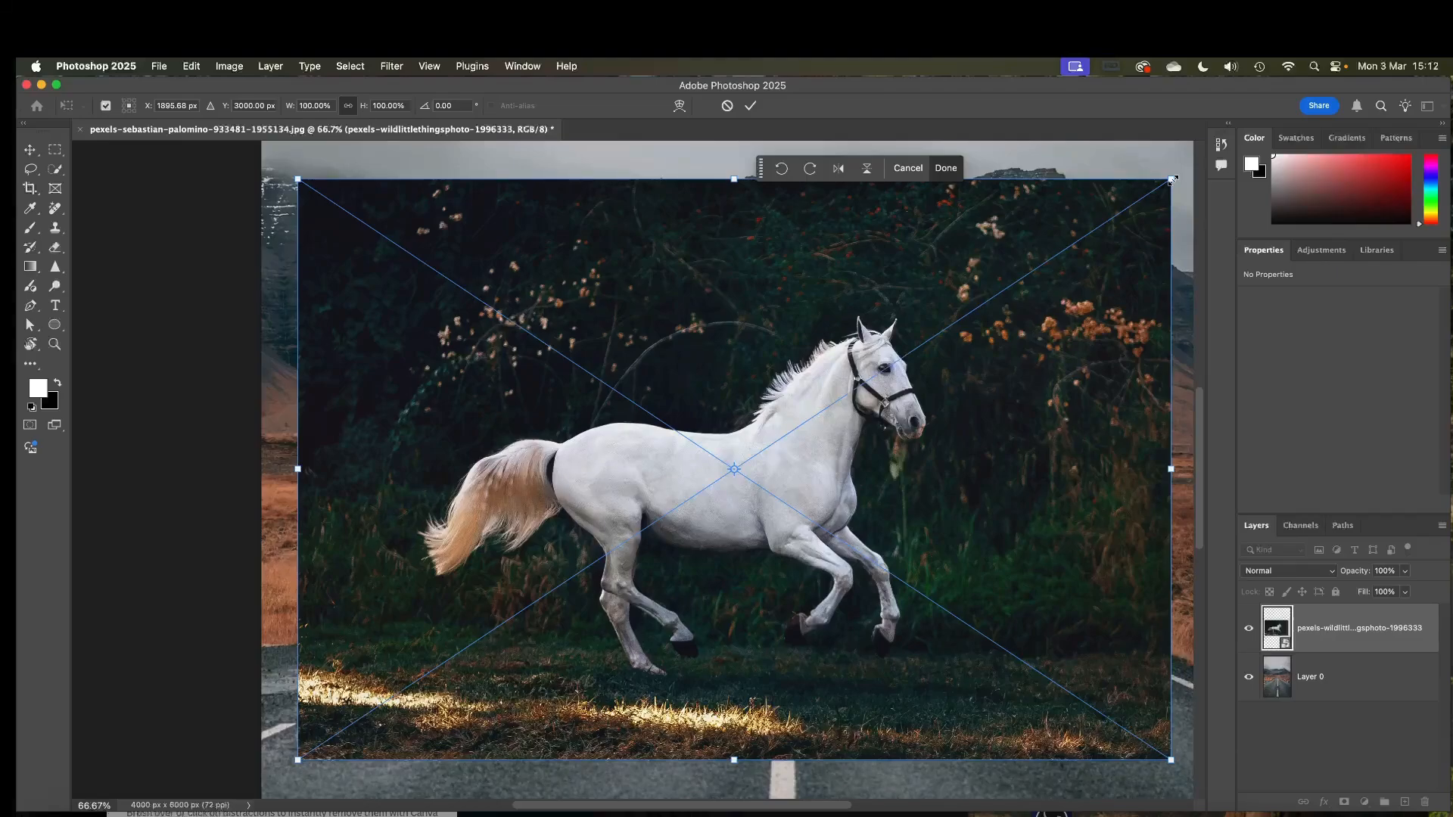
left_click_drag(1173, 180, 1007, 281)
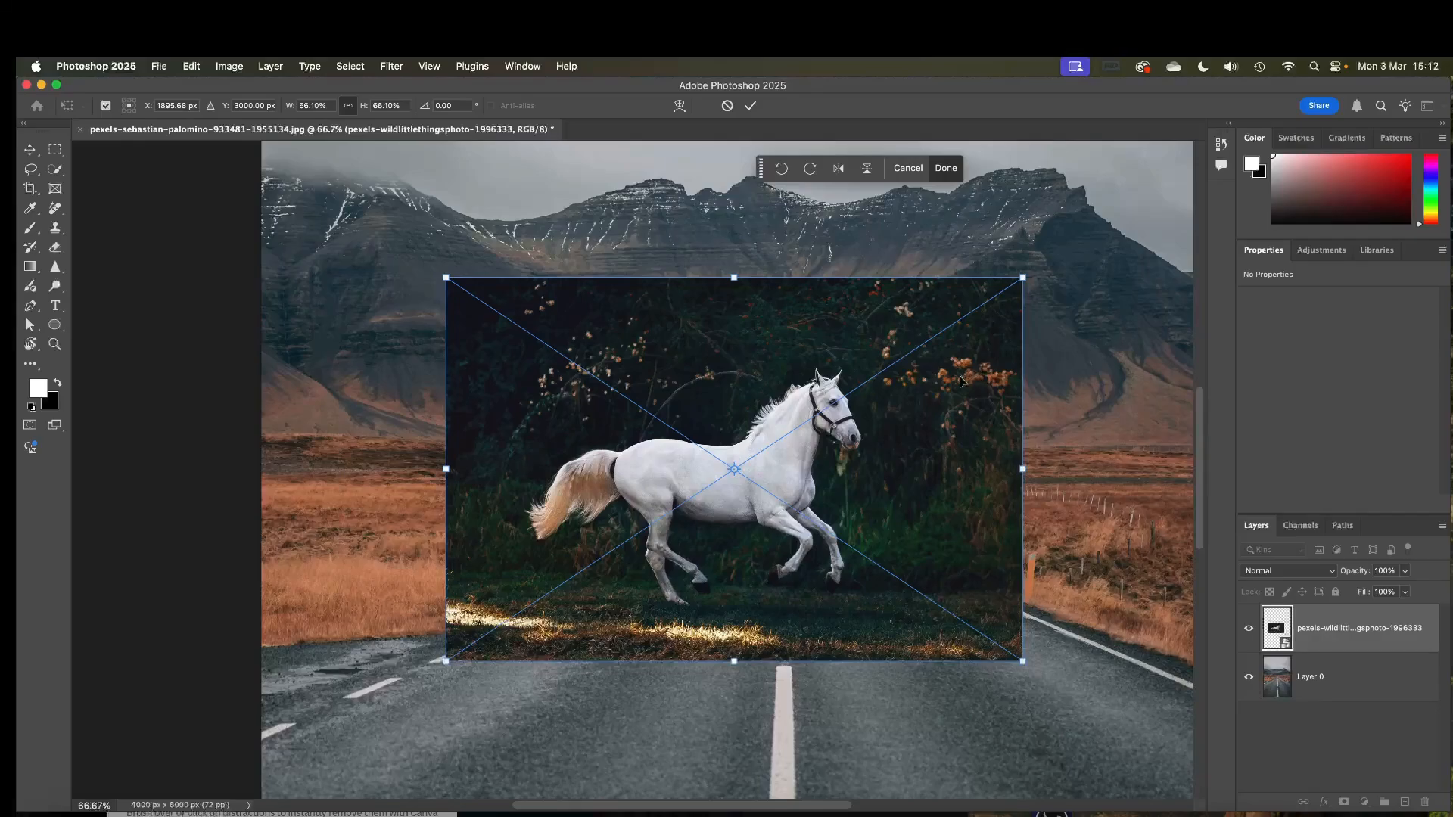
key("Return")
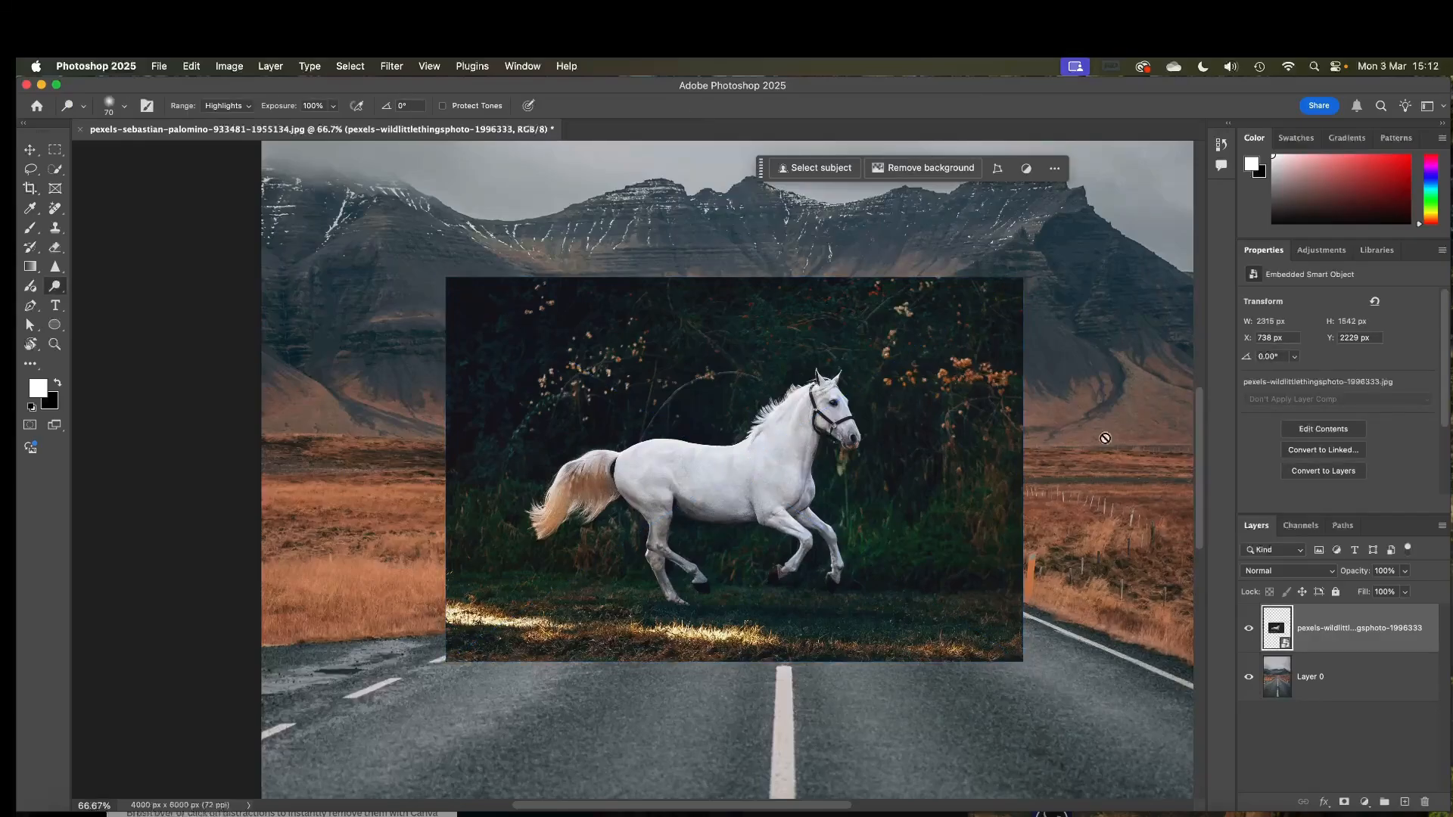
key("super+t")
left_click_drag(861, 508, 910, 608)
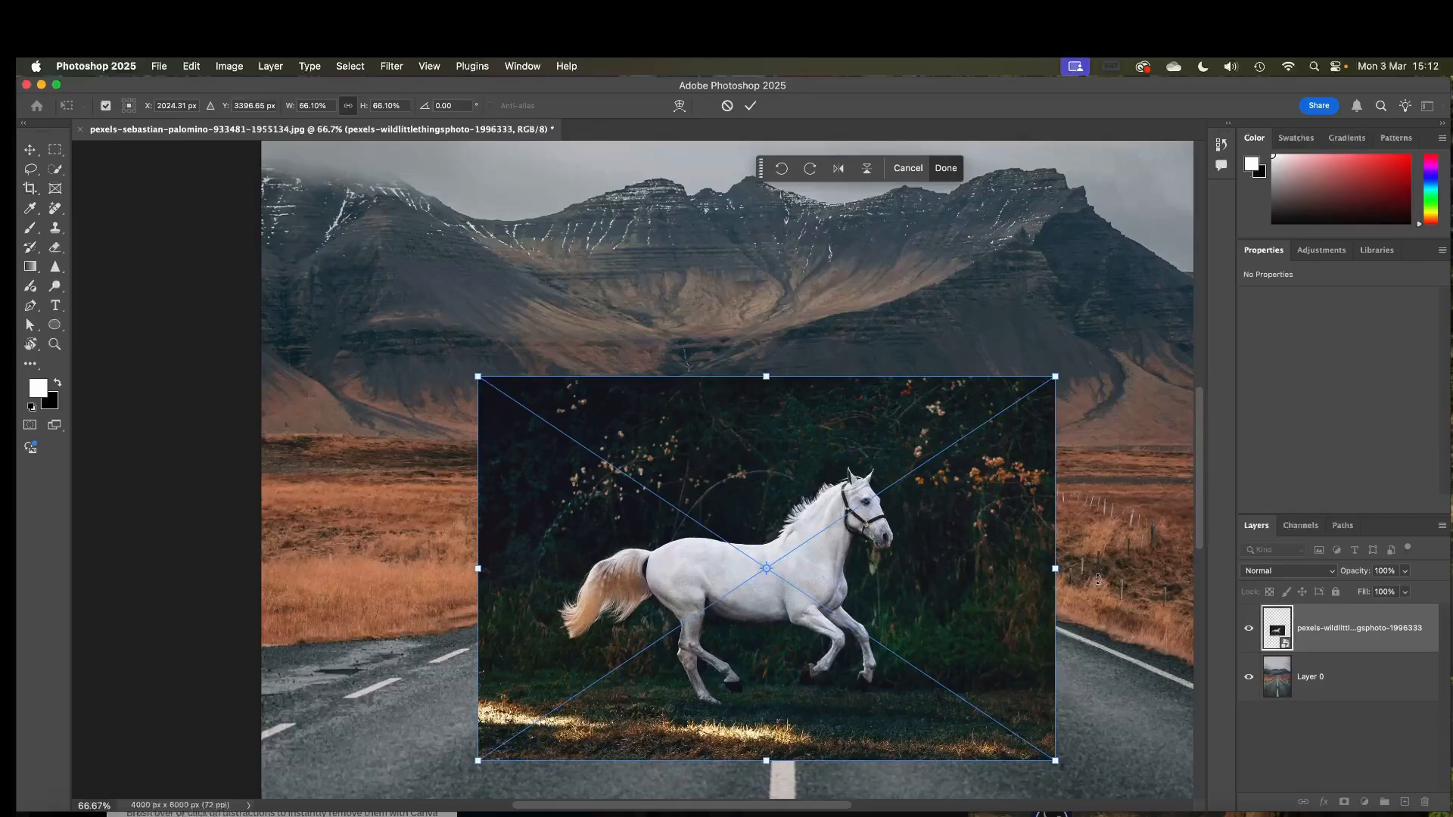
key("o")
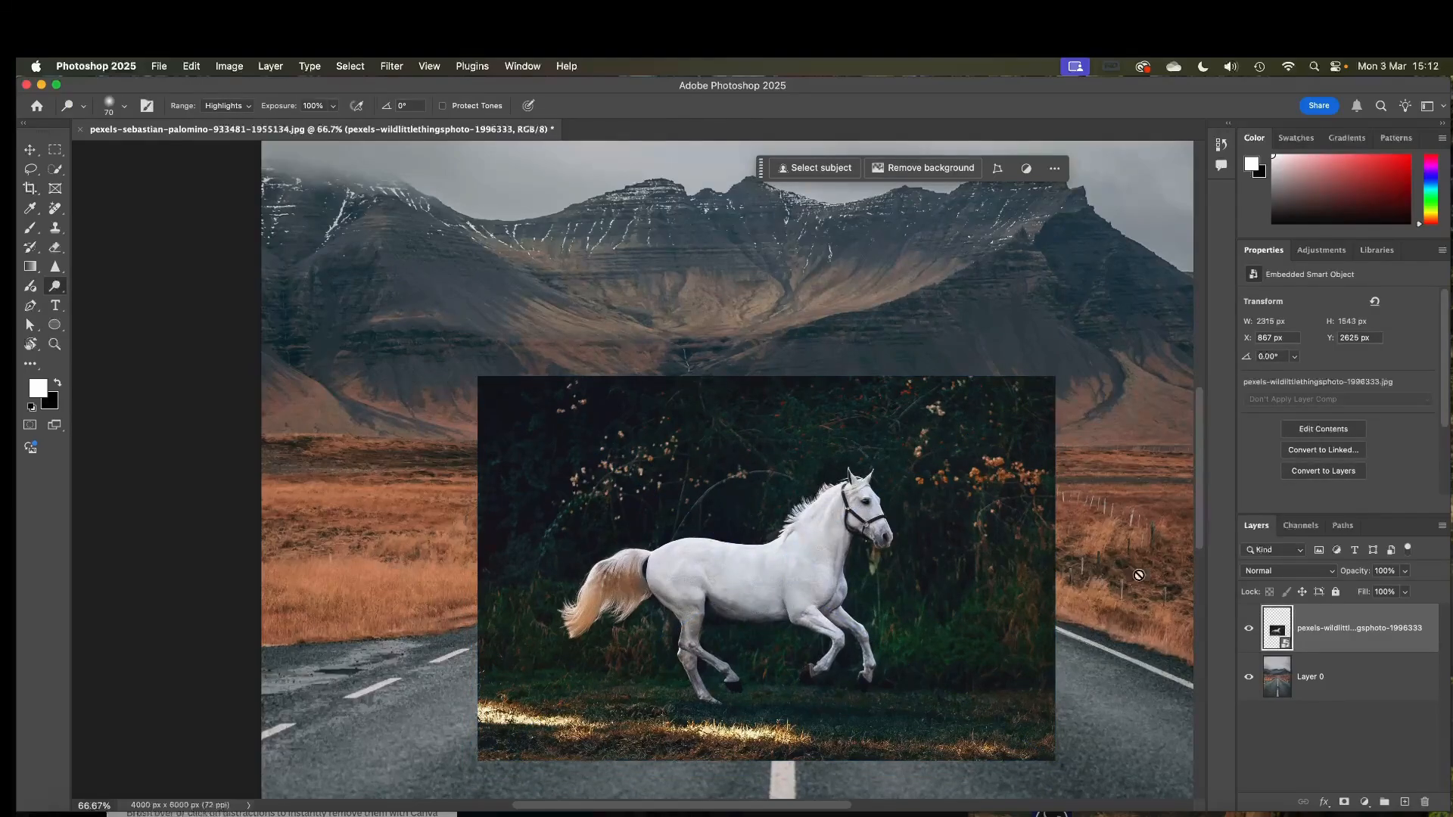
Preview blend modes such as Color Dodge, Linear Dodge (Add) and Hue on the horse layer, keeping Normal.
left_click(1281, 573)
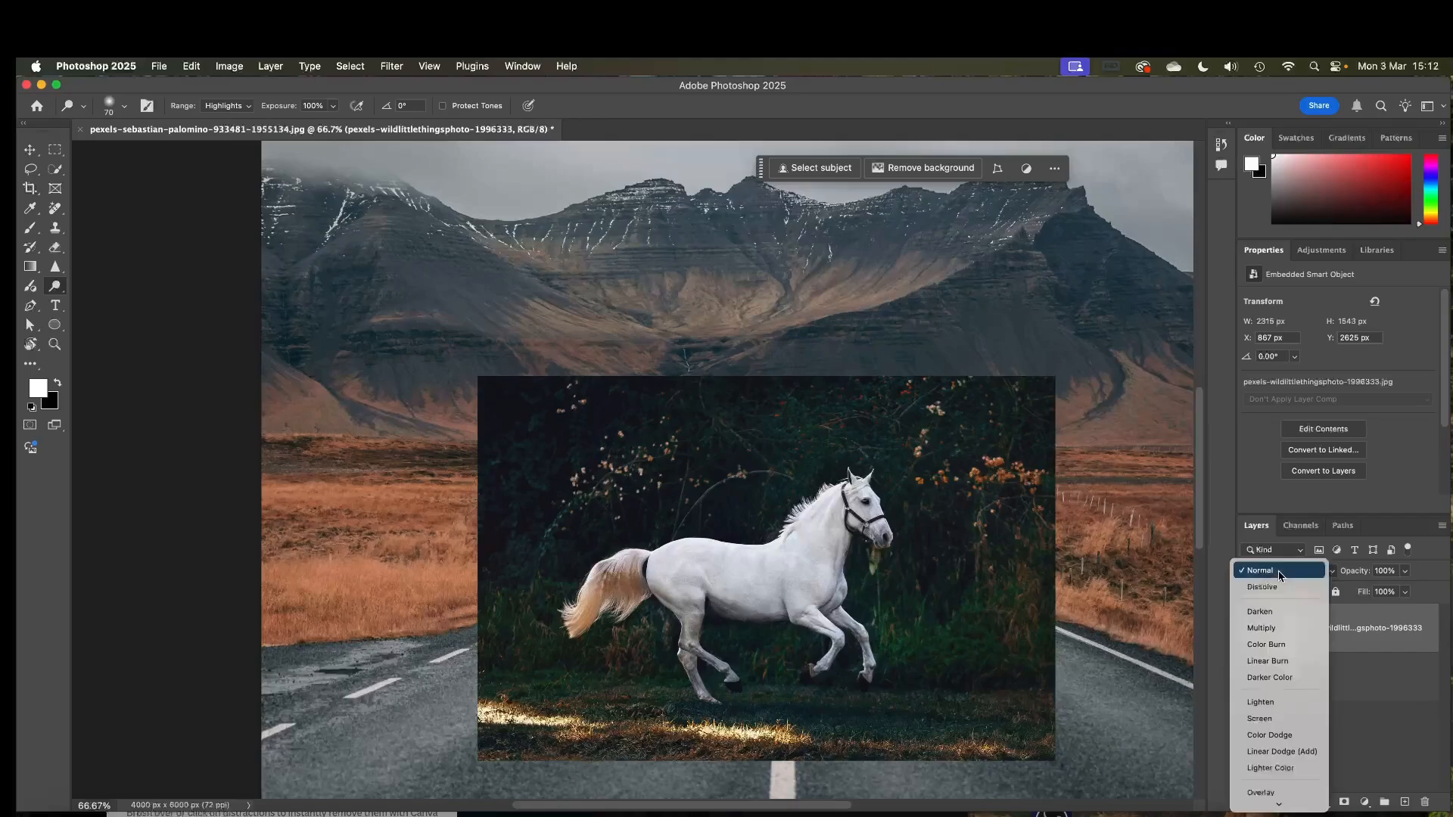
left_click(1313, 539)
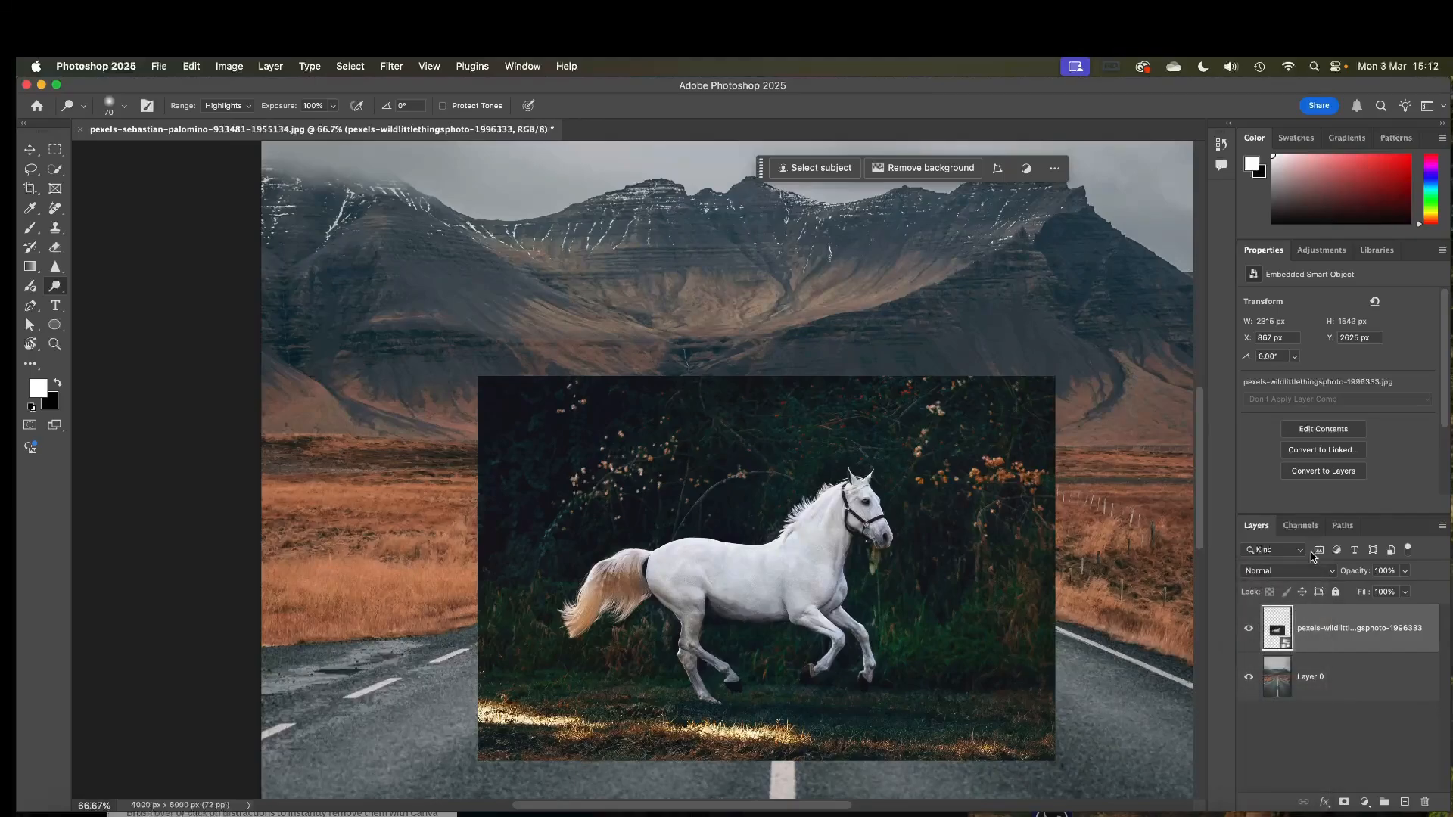
left_click(1265, 578)
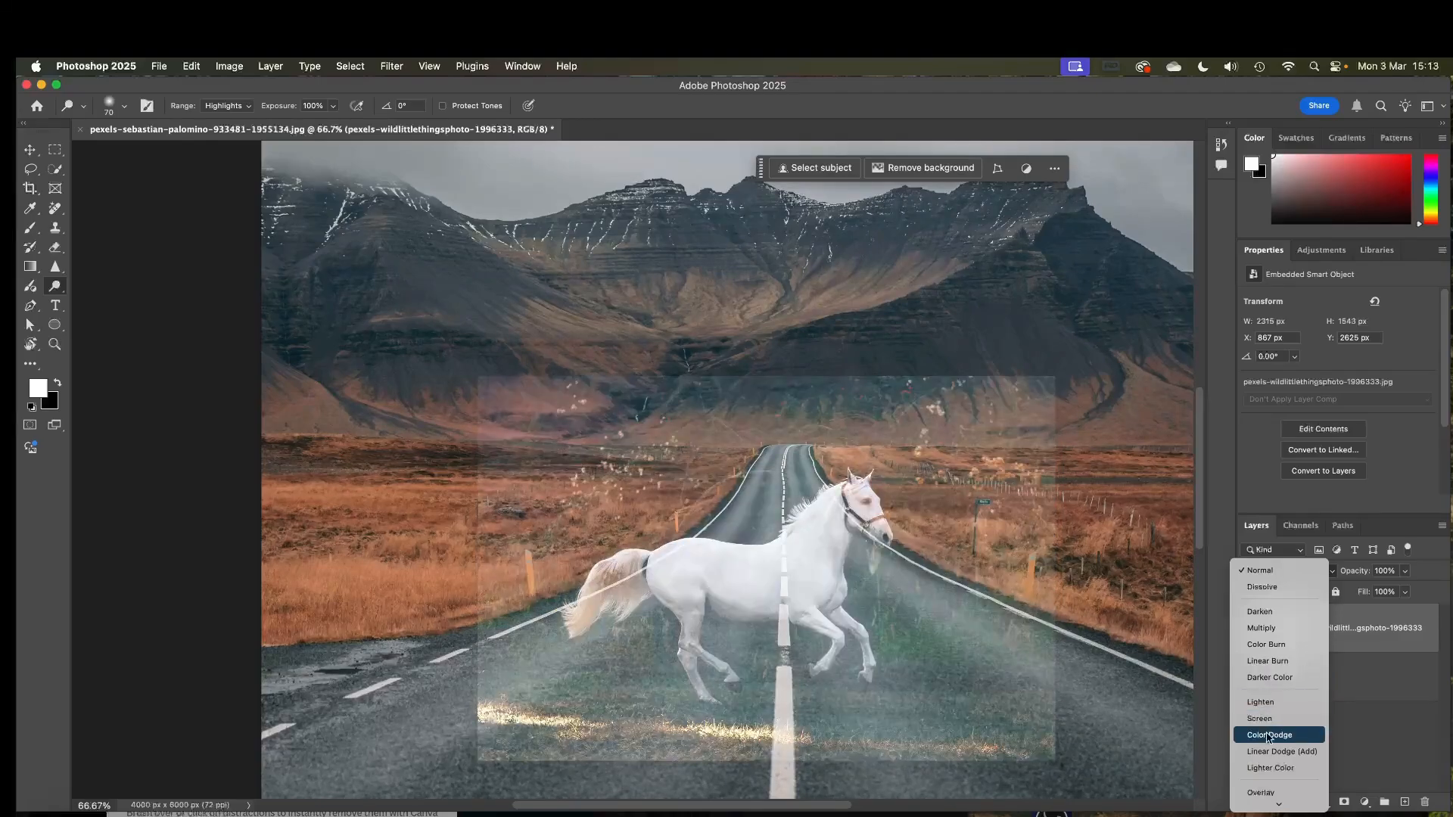
scroll(1268, 730, "down", 4)
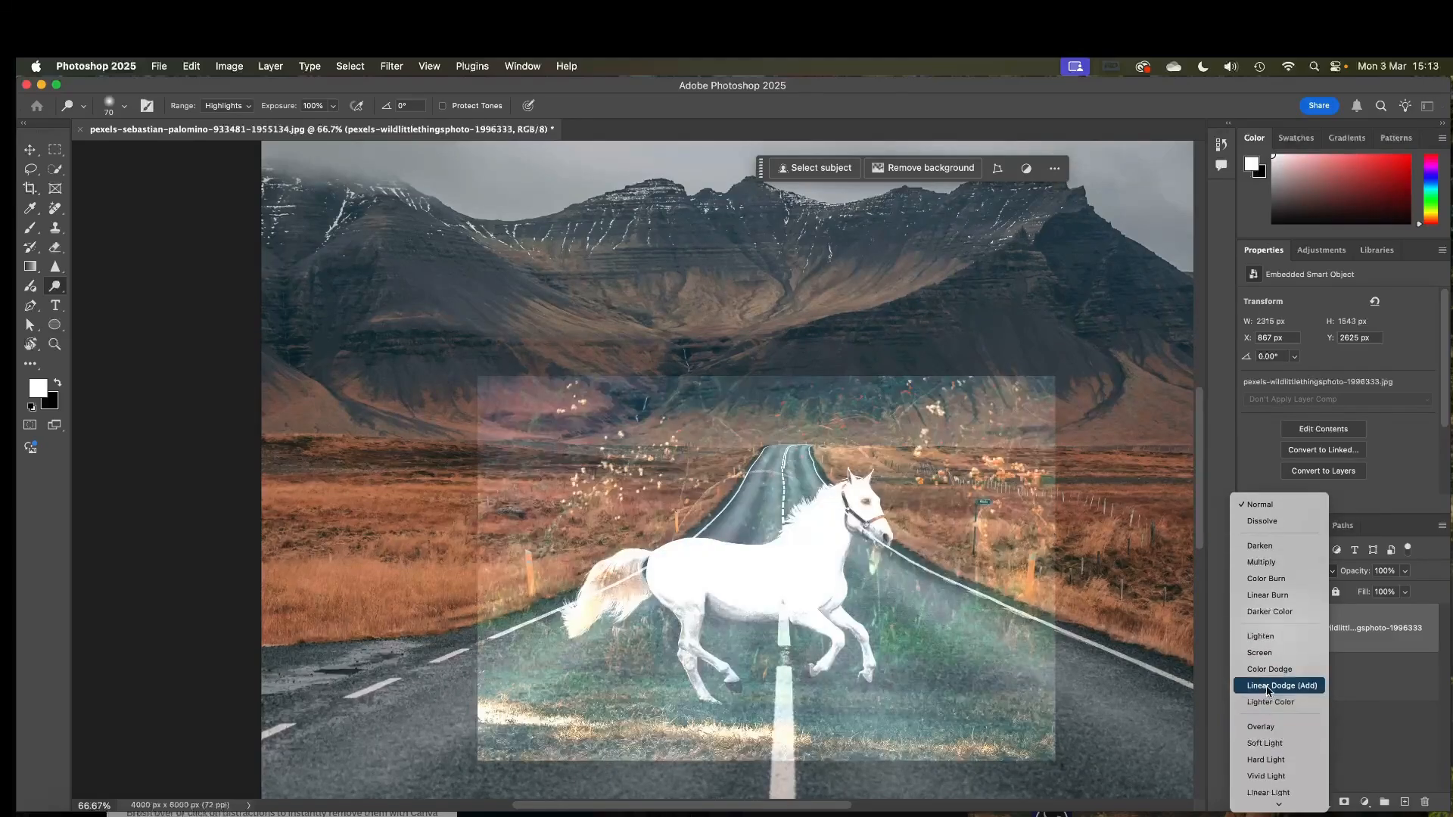
scroll(1271, 749, "down", 10)
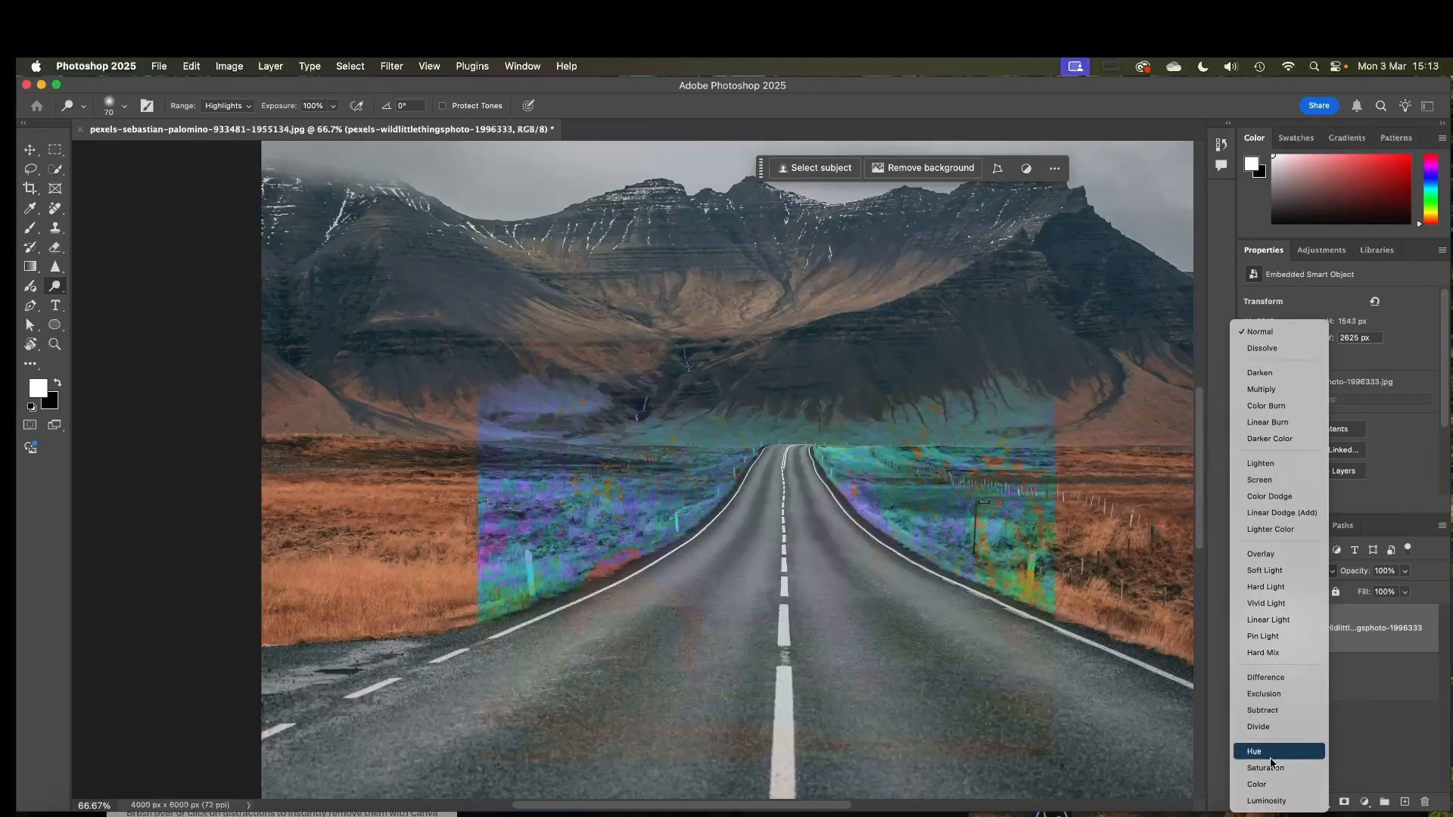
left_click(1262, 333)
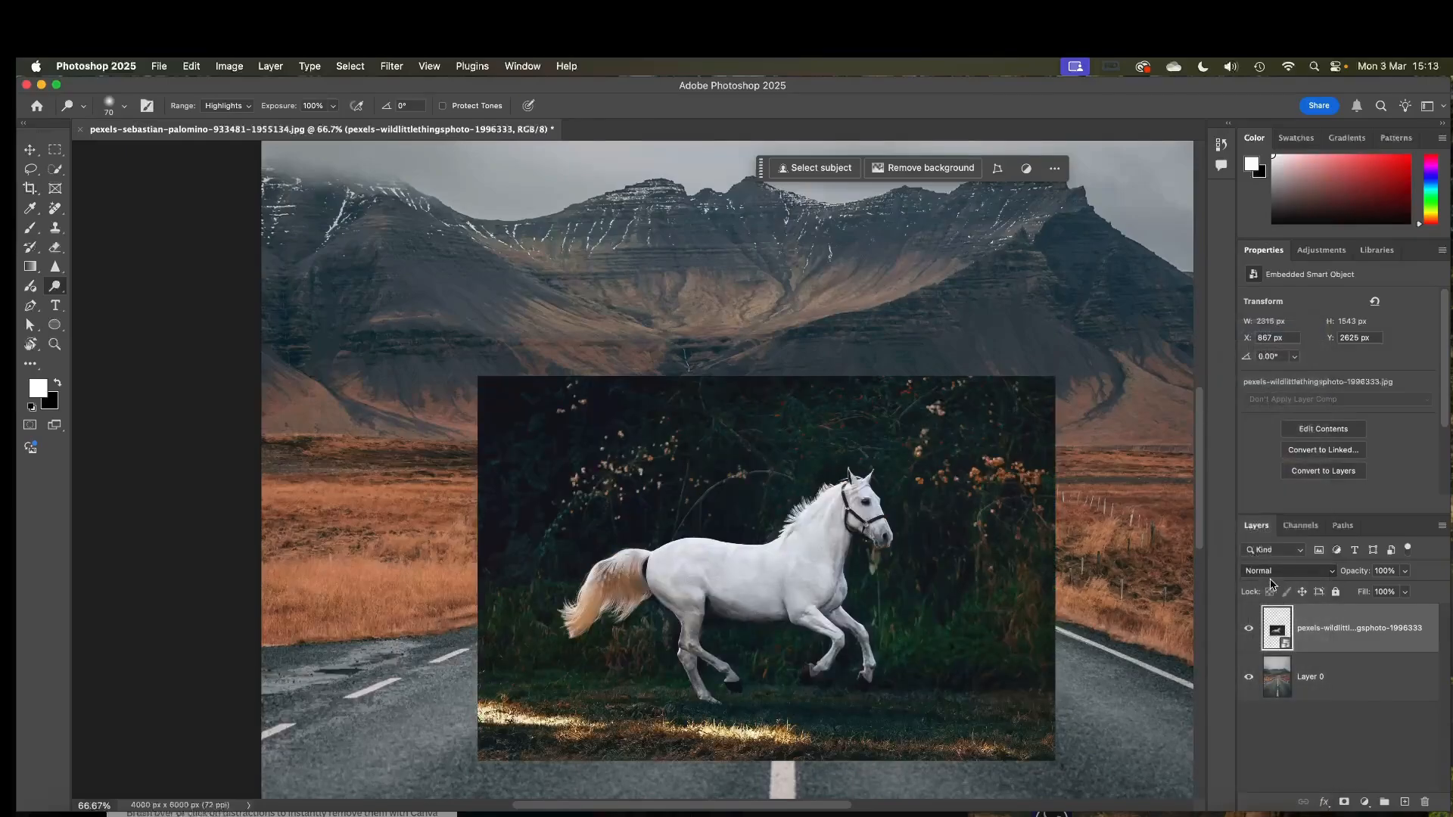
Move the horse layer below Layer 0 and set Layer 0's blend mode to Difference.
left_click_drag(1334, 649, 1345, 685)
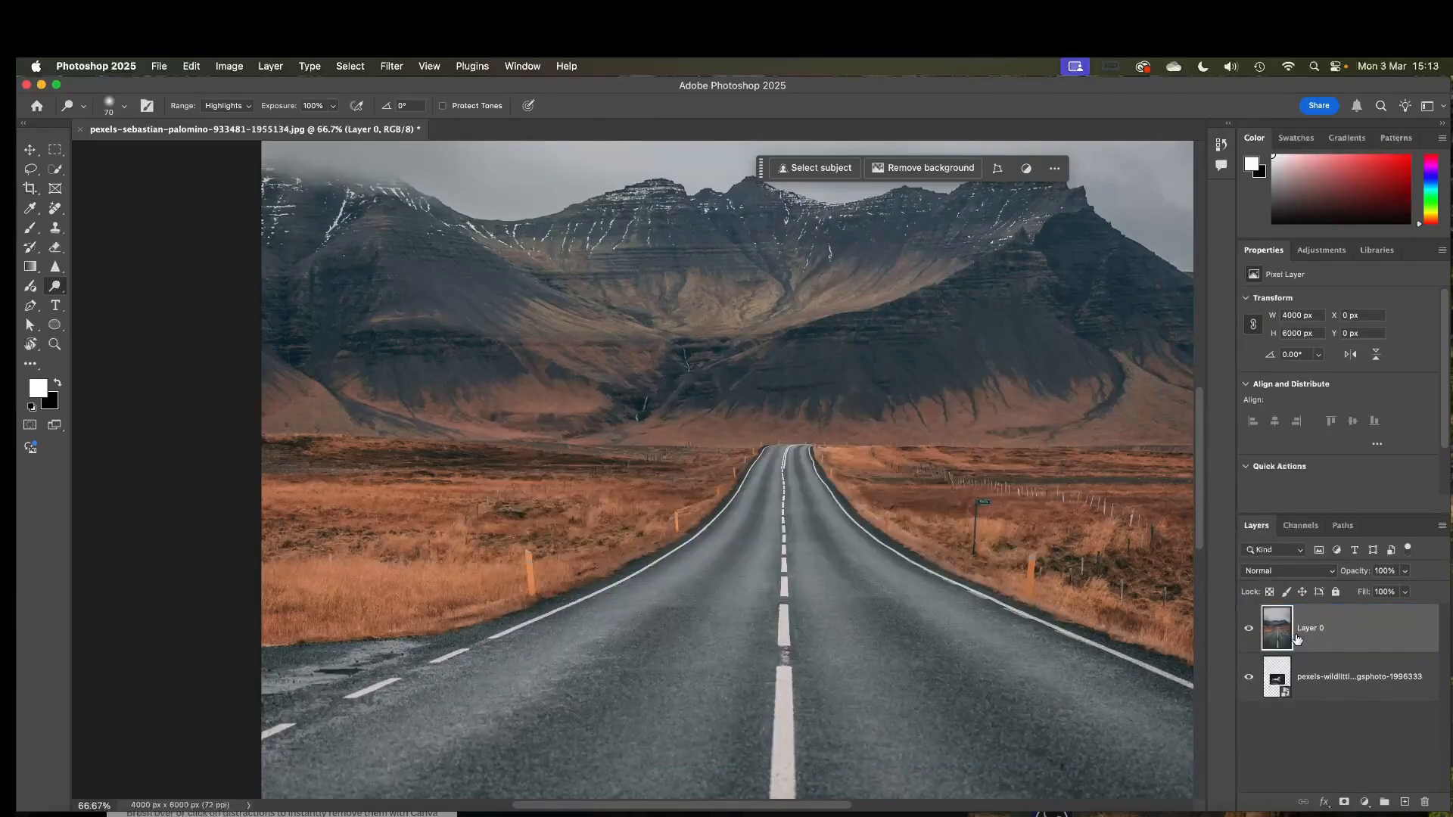
left_click(1272, 673)
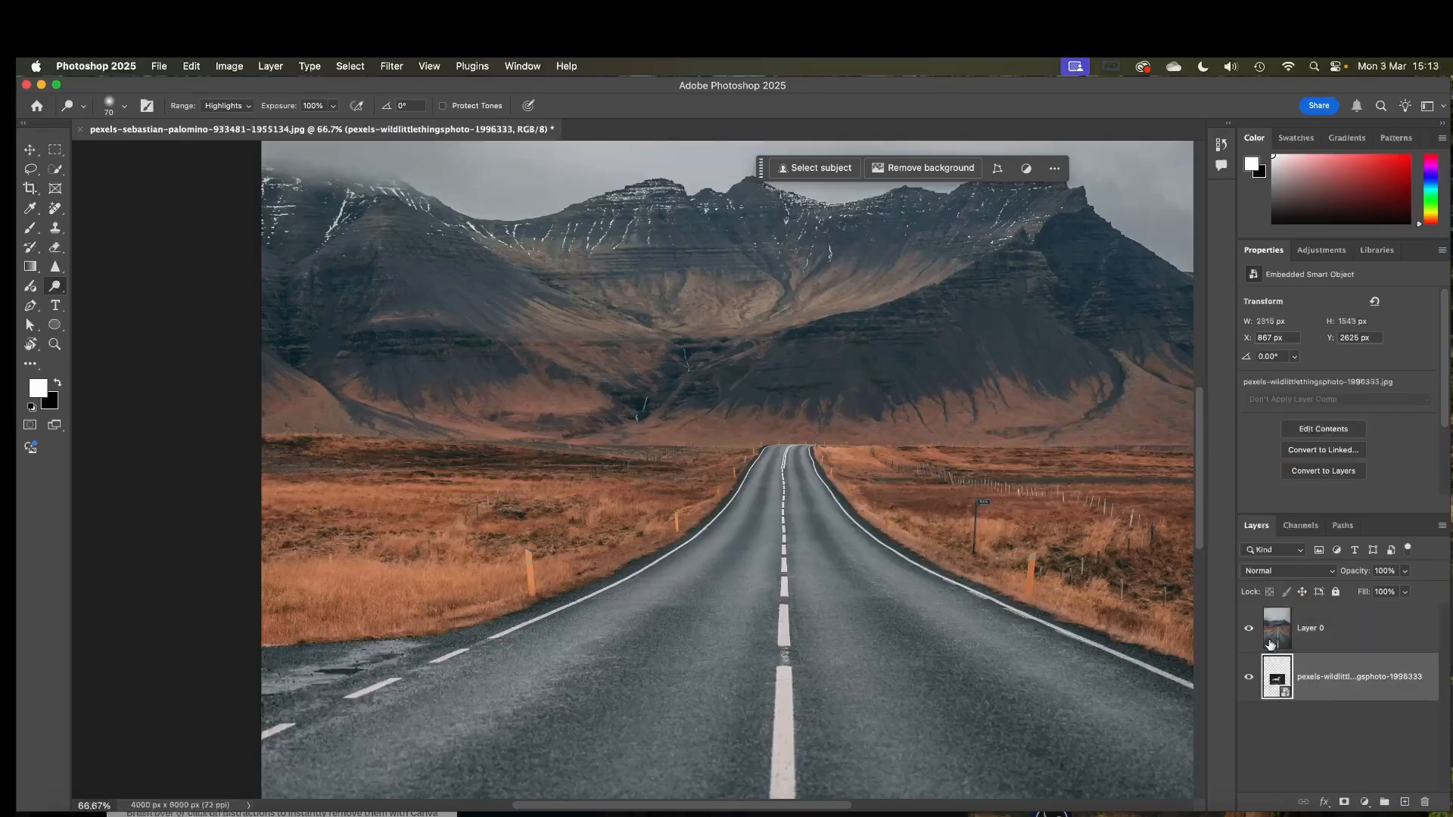
left_click(1278, 624)
left_click(1279, 571)
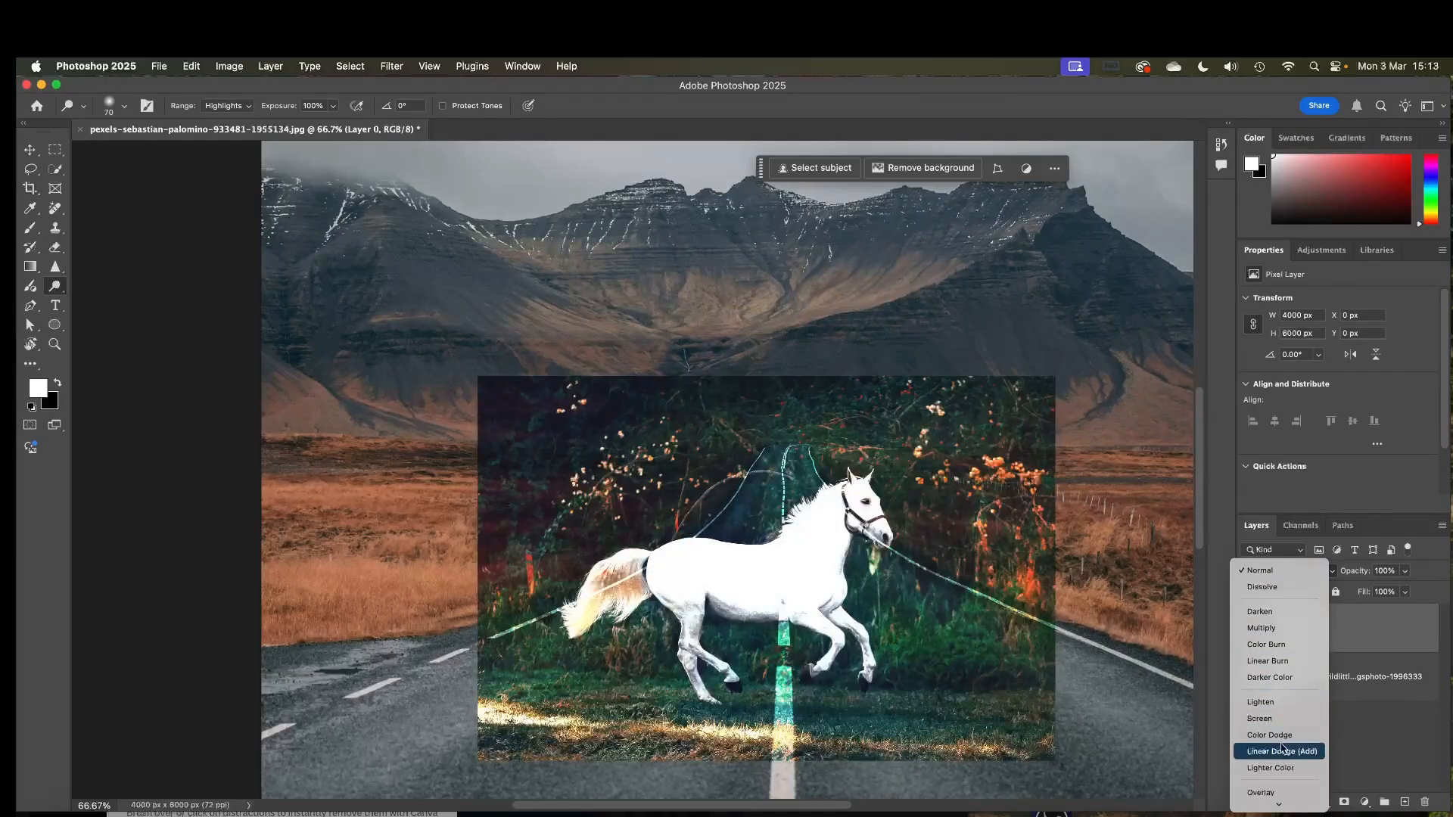
scroll(1282, 760, "down", 3)
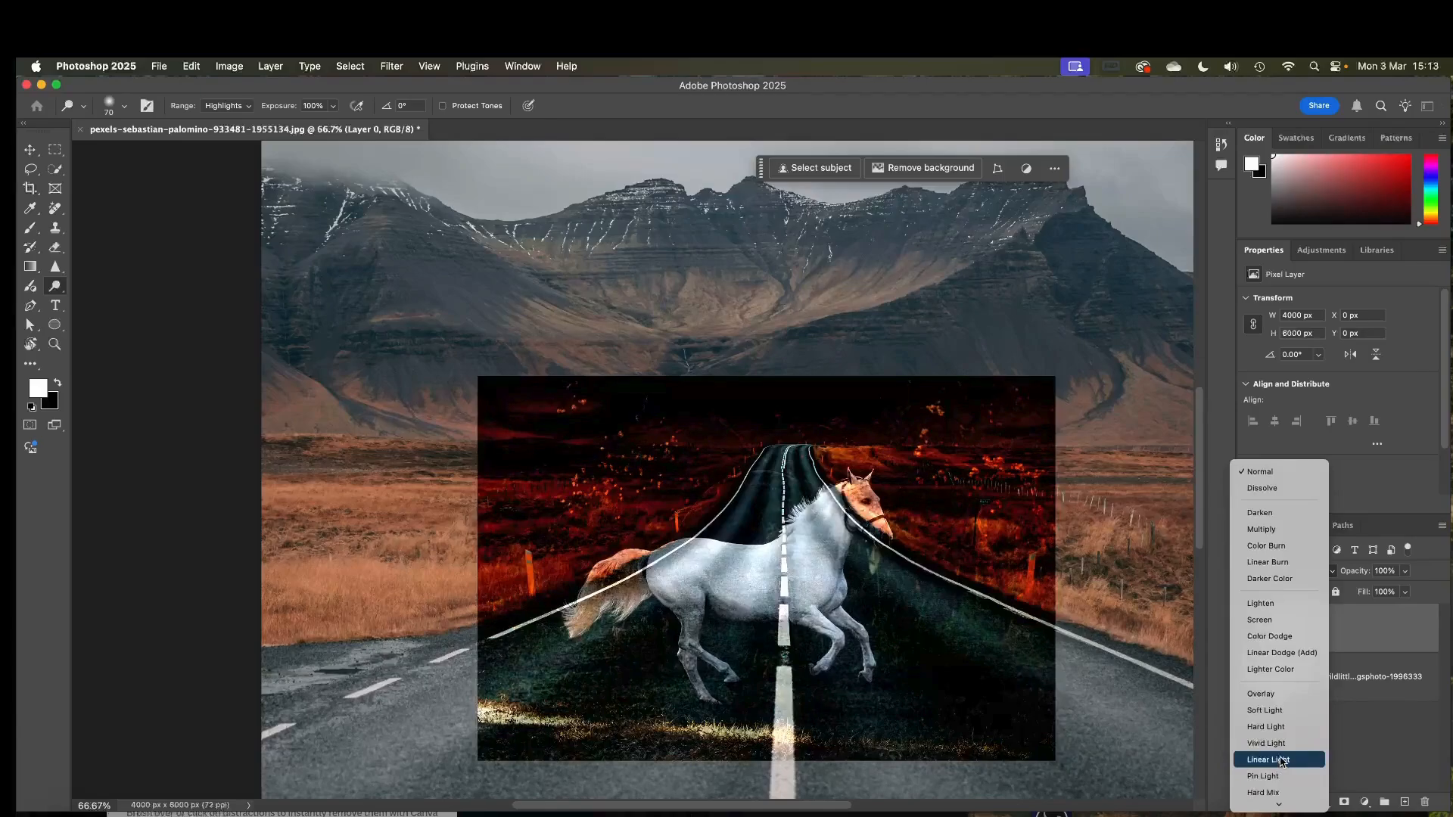
scroll(1278, 779, "down", 3)
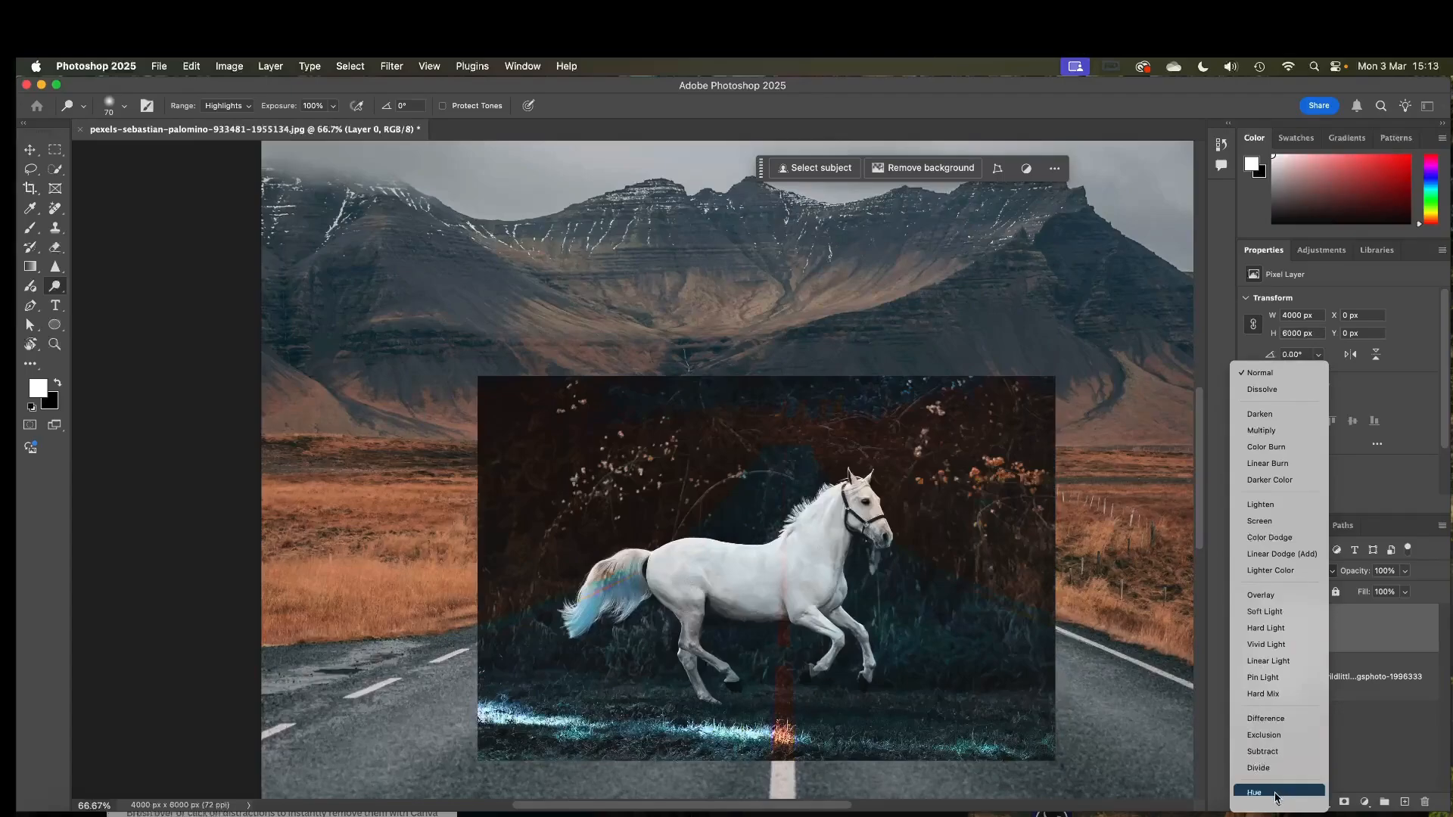
scroll(1287, 797, "down", 2)
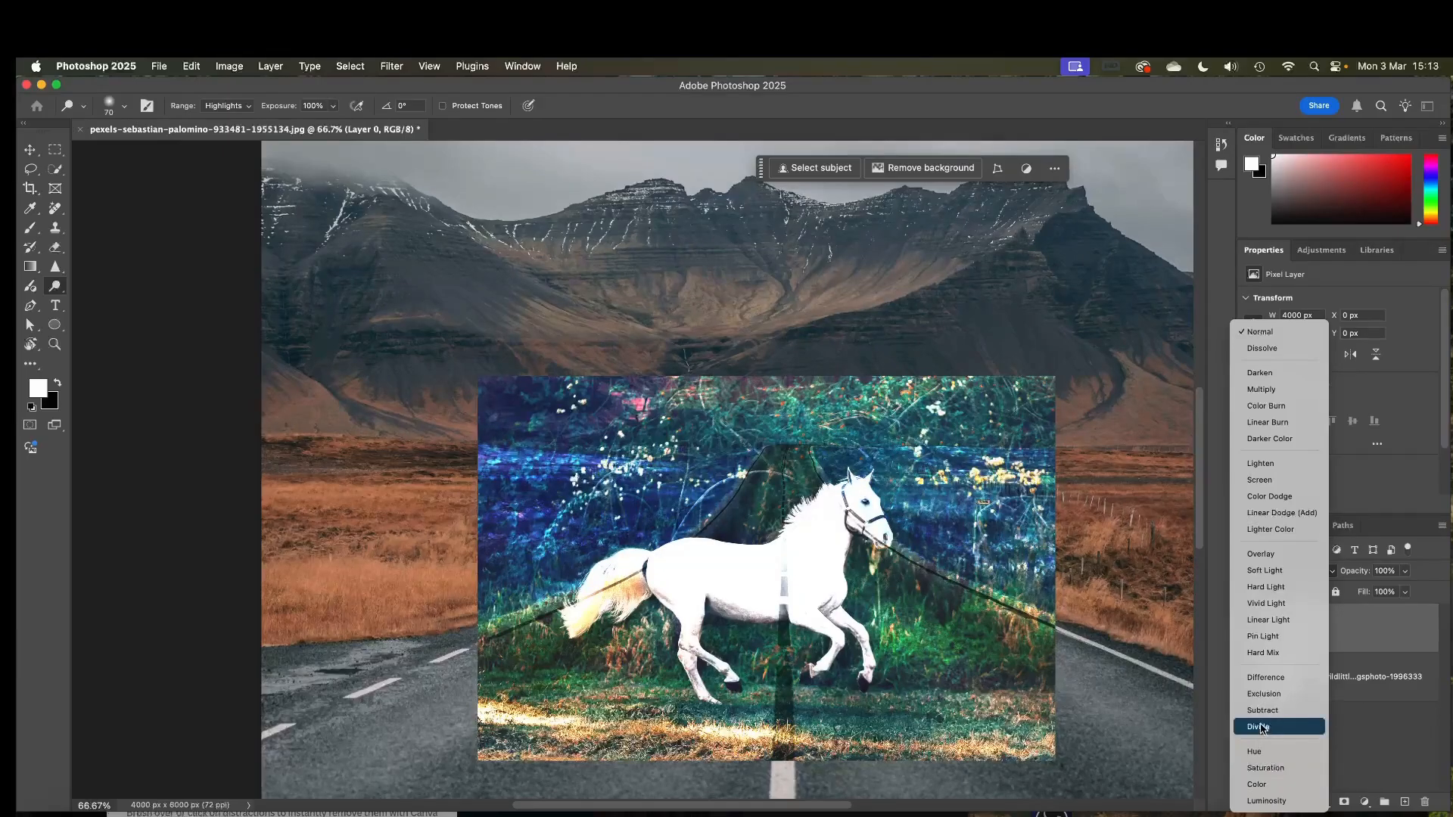
left_click(1264, 685)
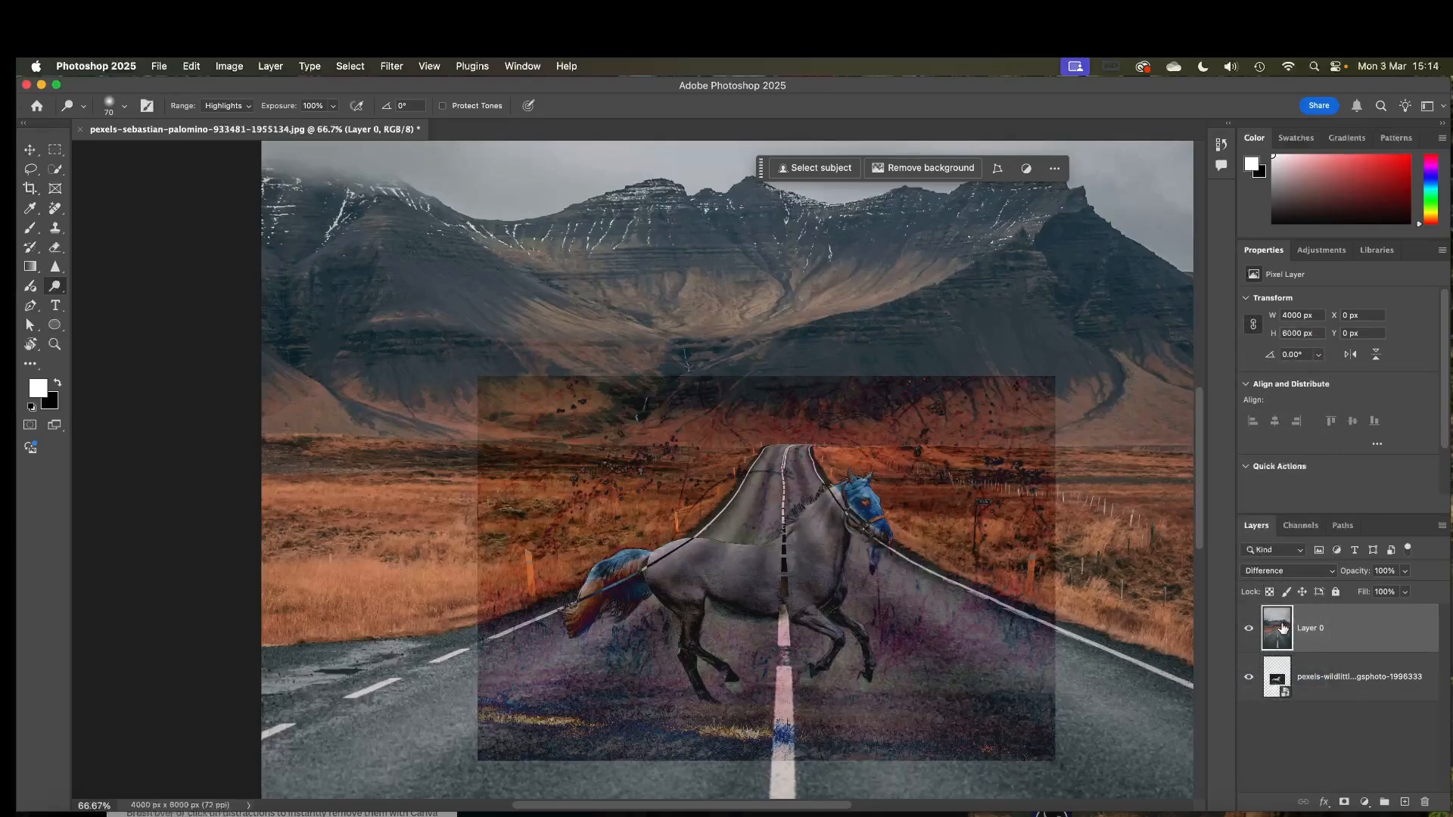
Enlarge the horse layer to about 87% with Free Transform and reposition it over the road.
left_click(1278, 674)
key("super+t")
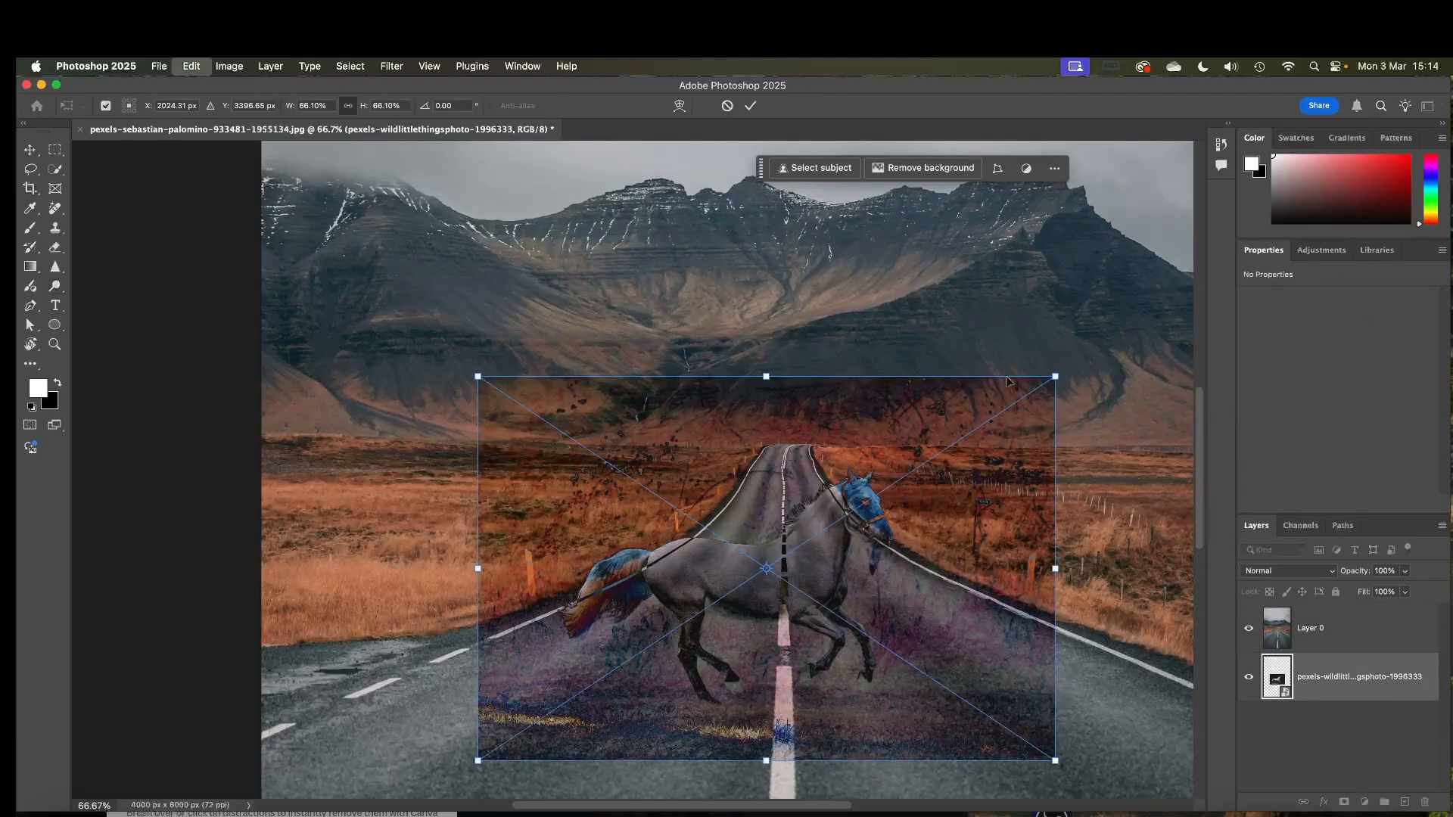
left_click_drag(1056, 376, 1144, 310)
left_click_drag(974, 581, 982, 518)
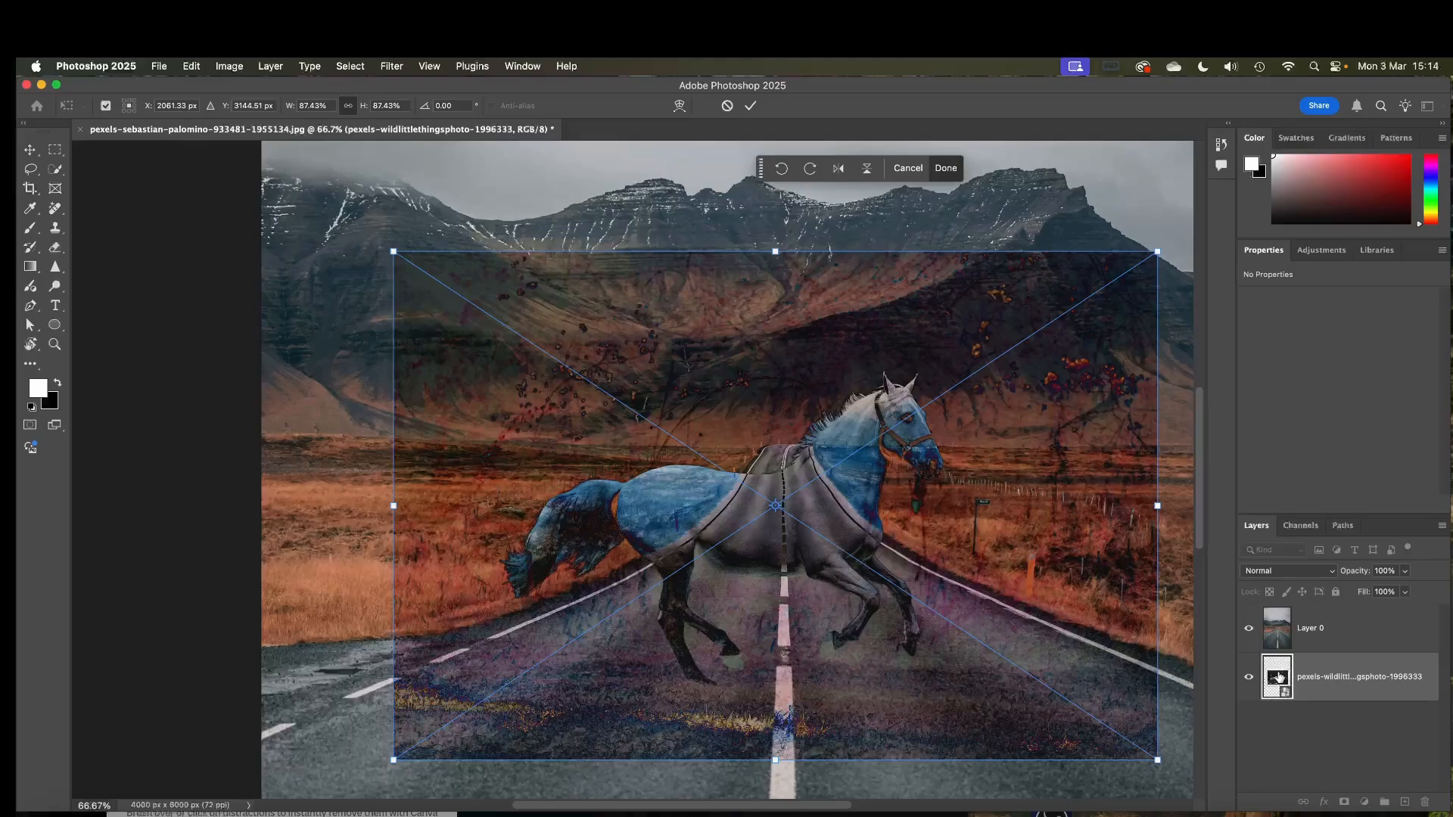
key("Return")
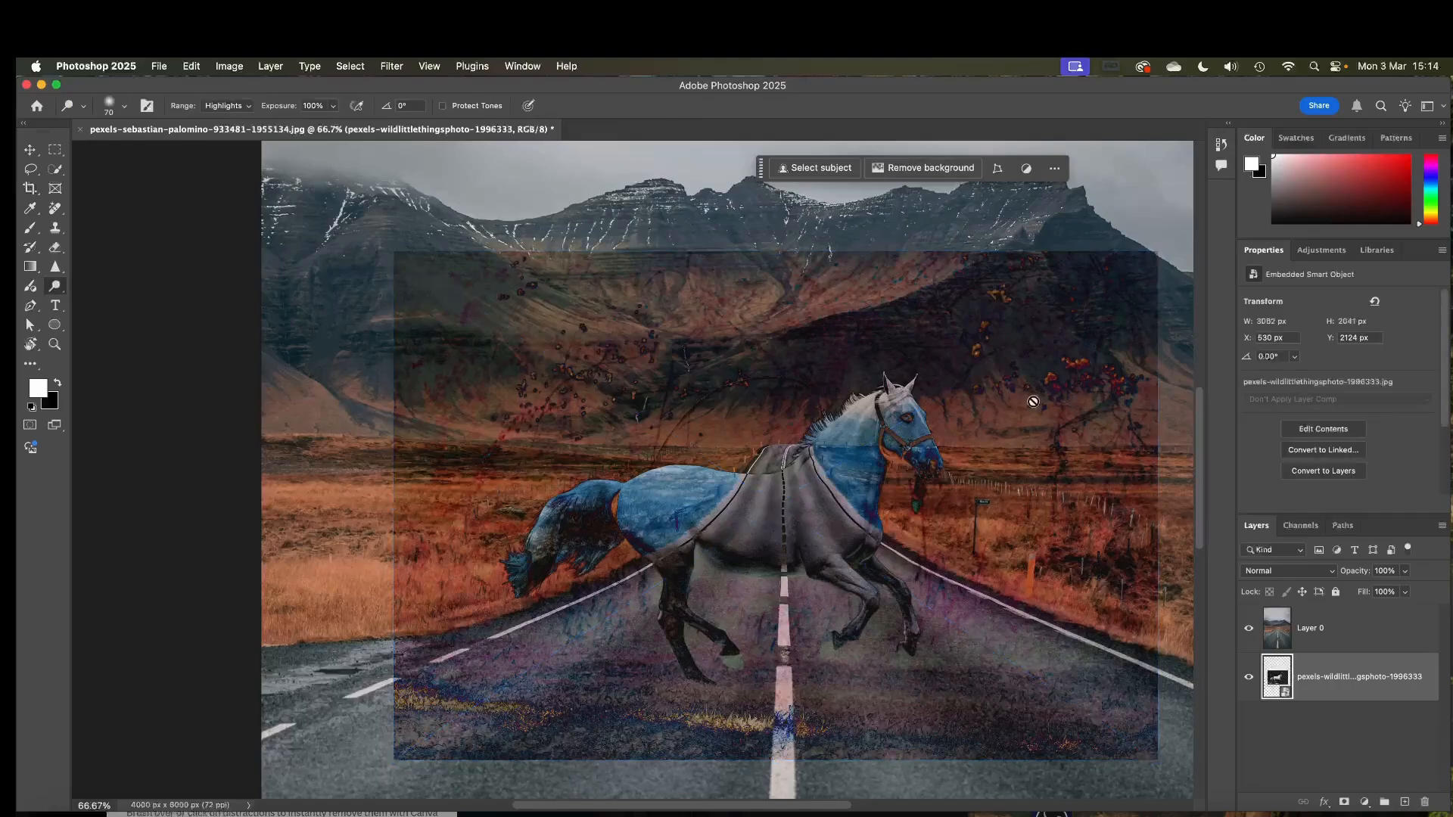
Try the Subtract blend mode on Layer 0, and set its blend mode to Lighten.
left_click(1293, 629)
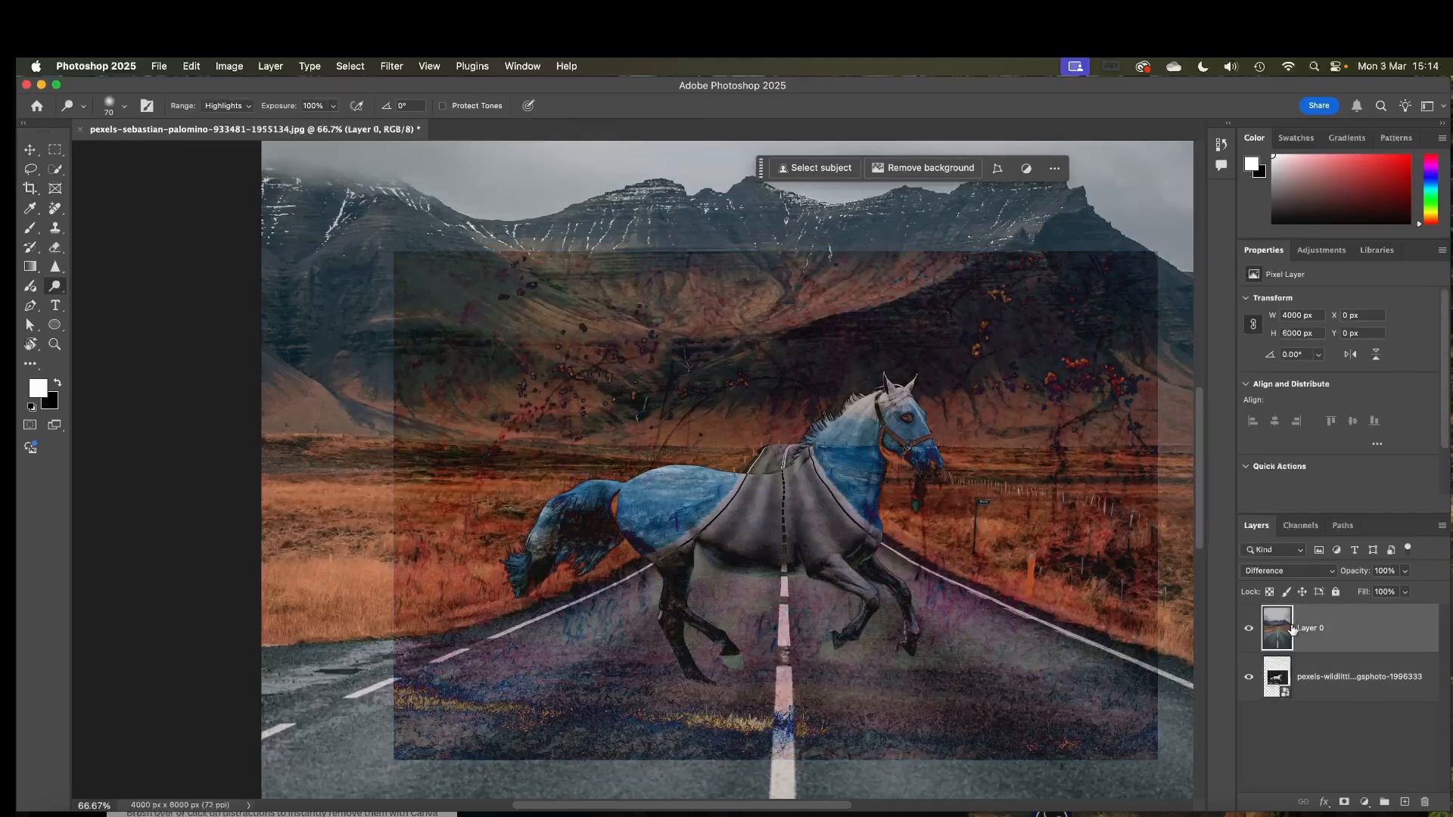
left_click(1283, 571)
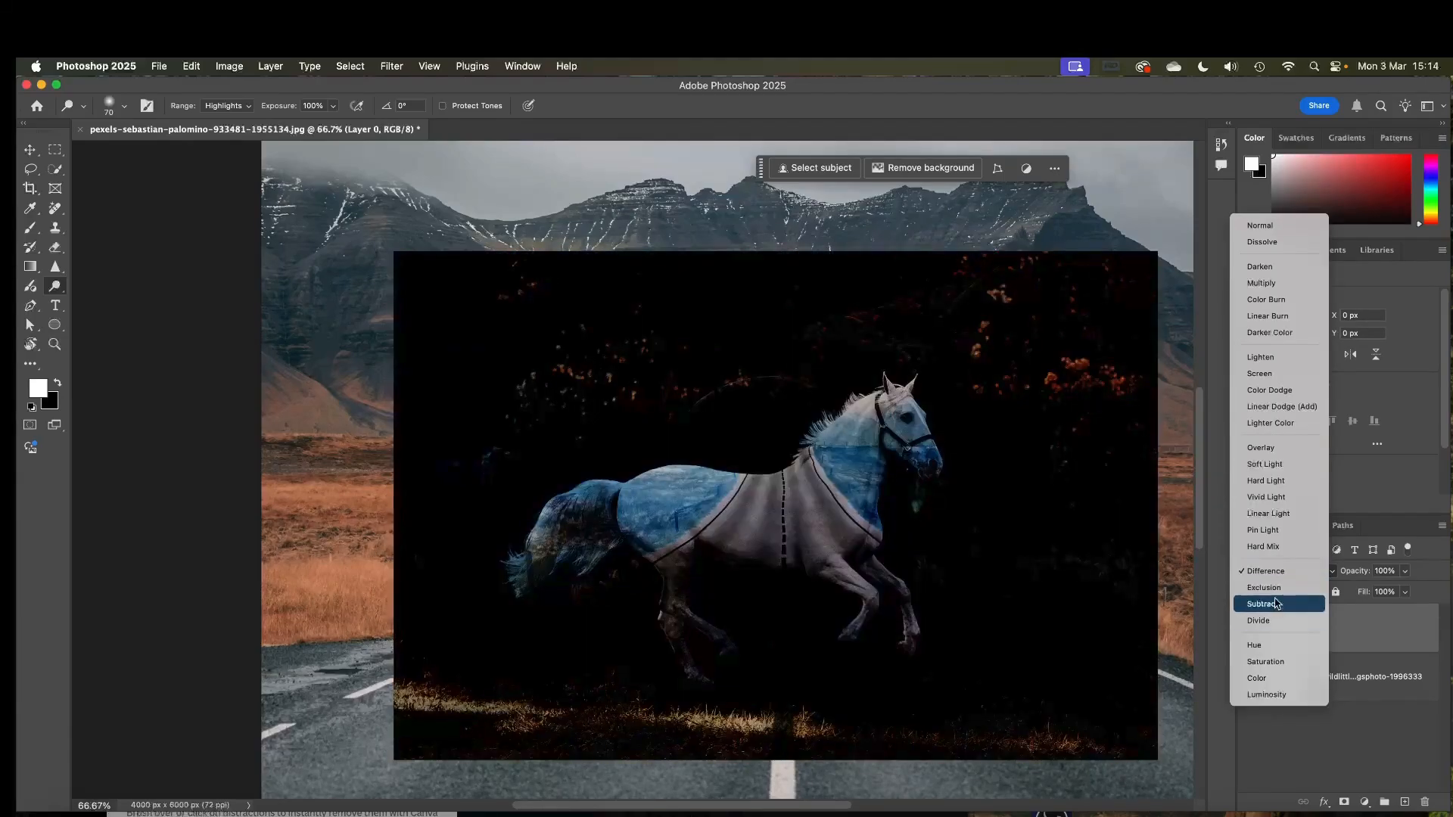
left_click(1276, 603)
left_click(1285, 575)
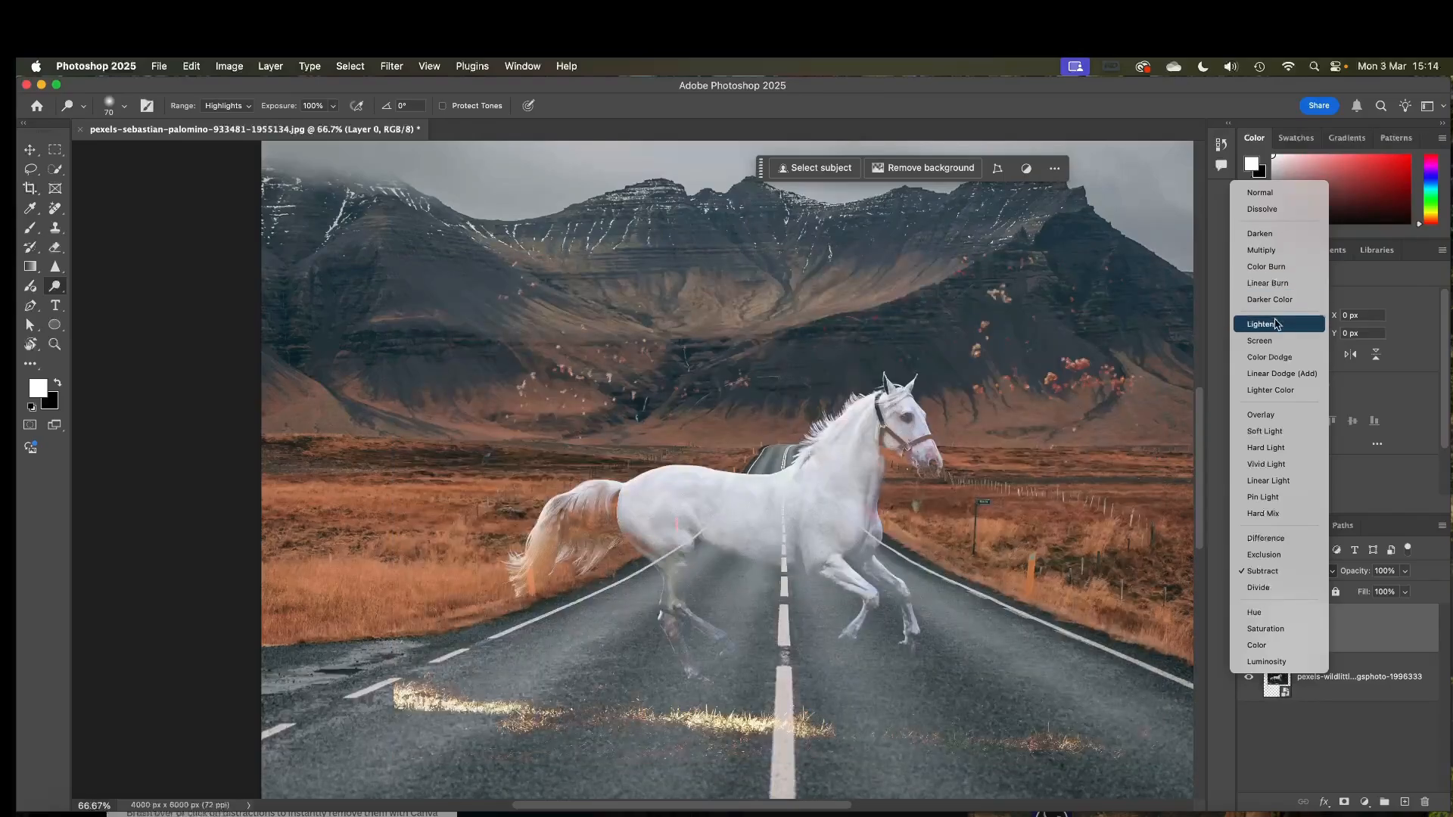
left_click(1276, 324)
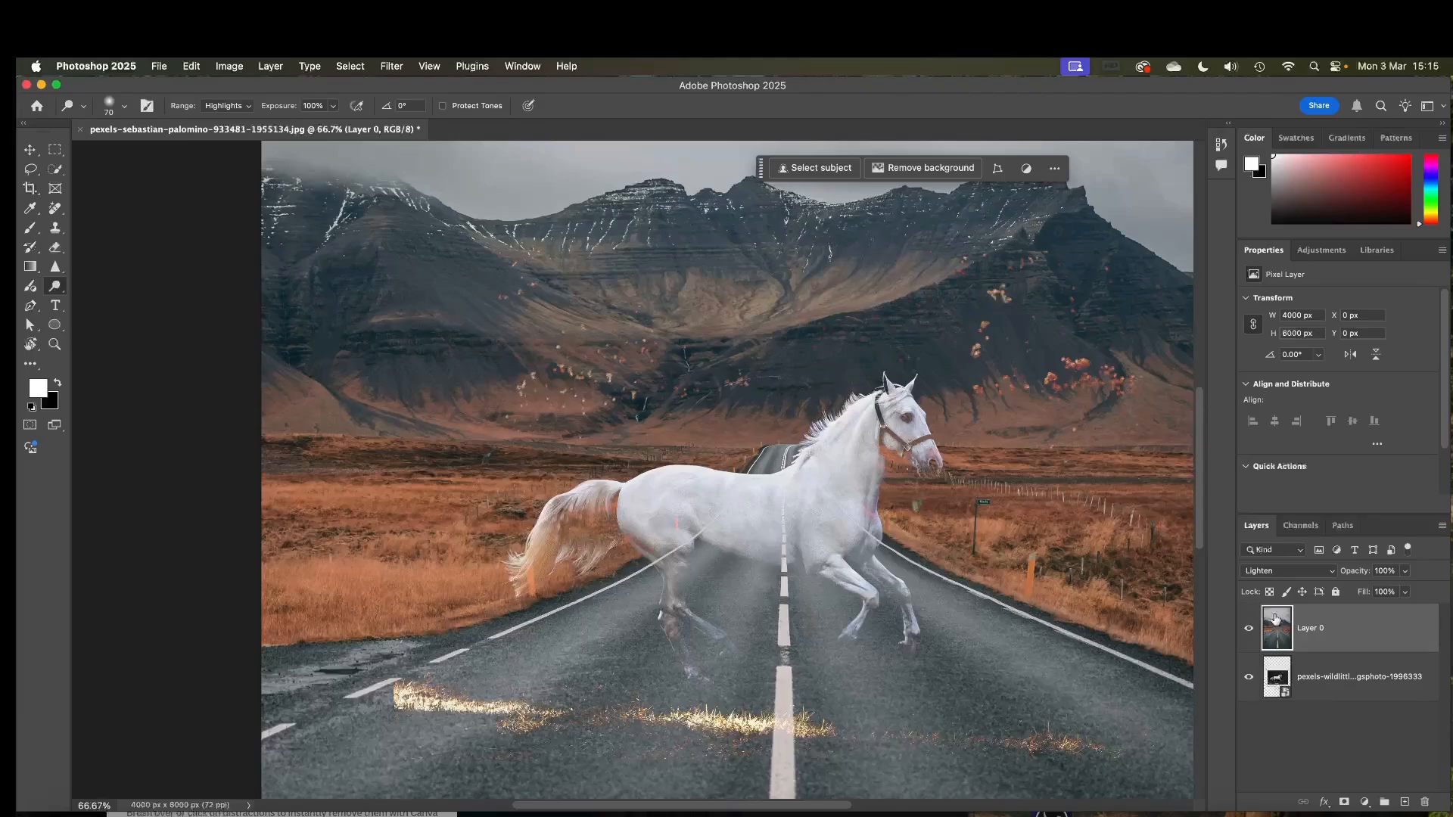
Try lowering Layer 0's fill to 83% and restore it to 100%.
left_click(1405, 595)
mouse_move(1403, 612)
left_mouse_down()
mouse_move(1370, 613)
mouse_move(1393, 612)
left_mouse_up()
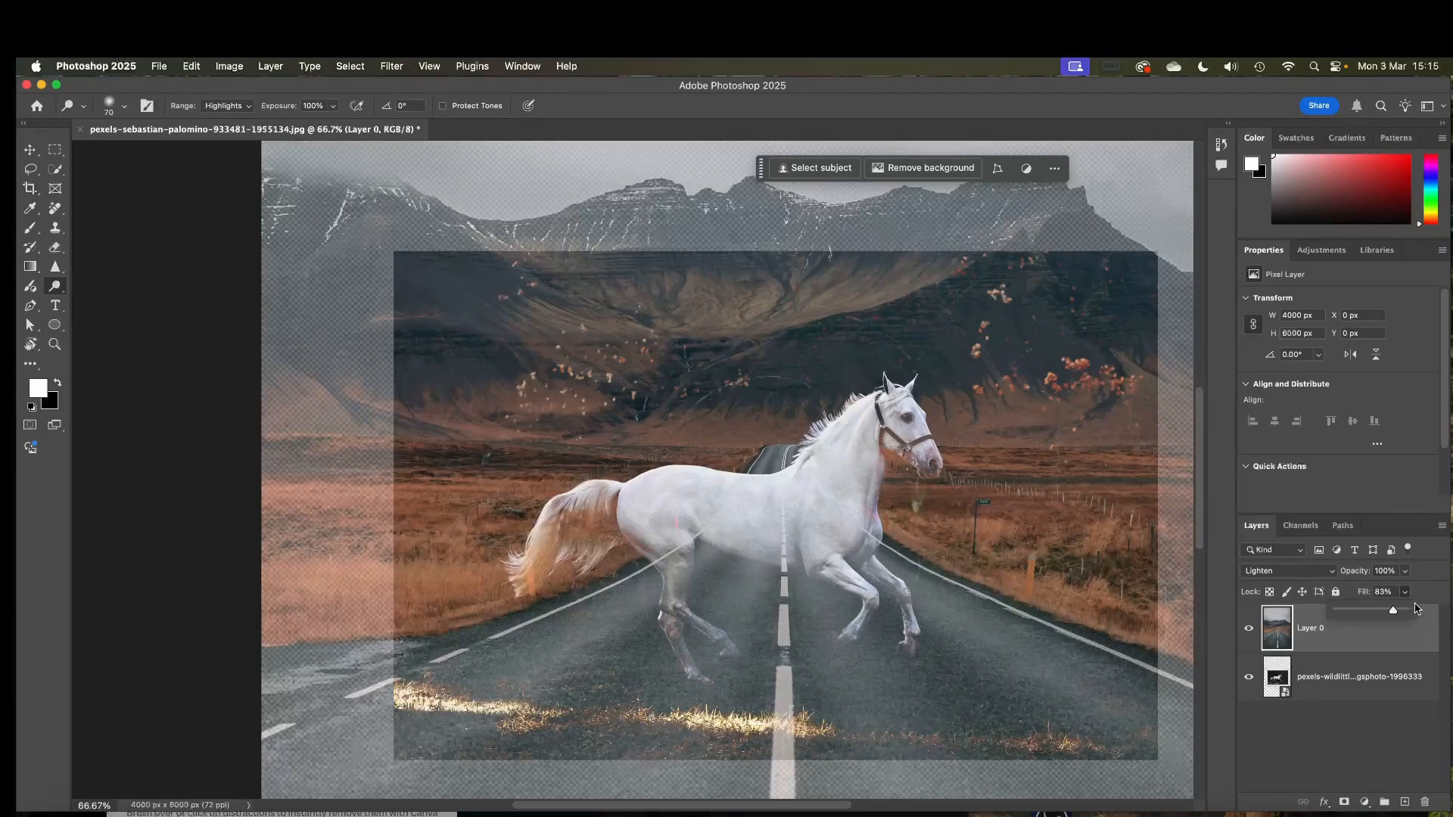
left_click(1370, 658)
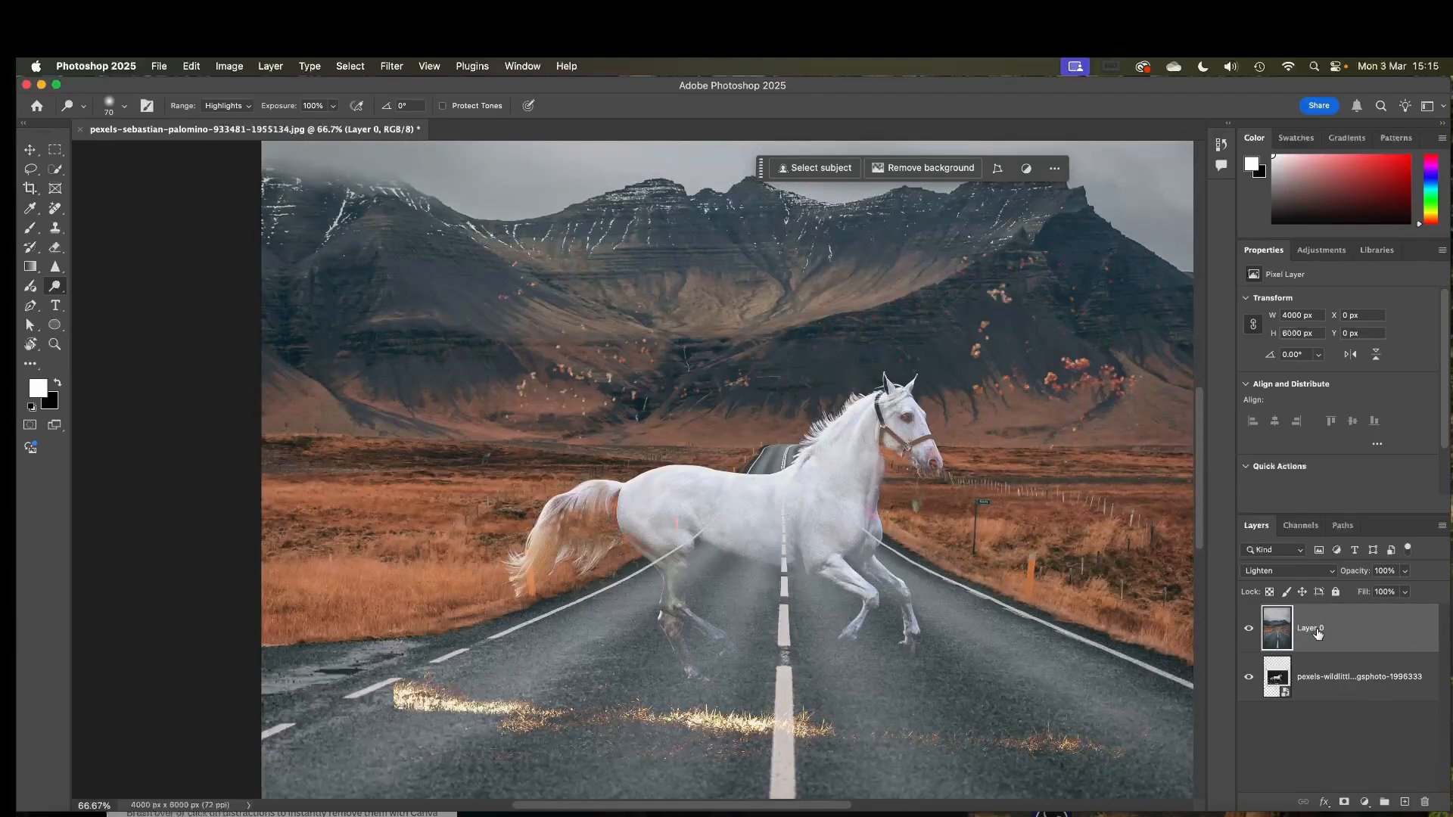
Move the horse layer above Layer 0 and add a layer mask isolating the horse, selected with Select Subject.
left_click_drag(1331, 680, 1324, 609)
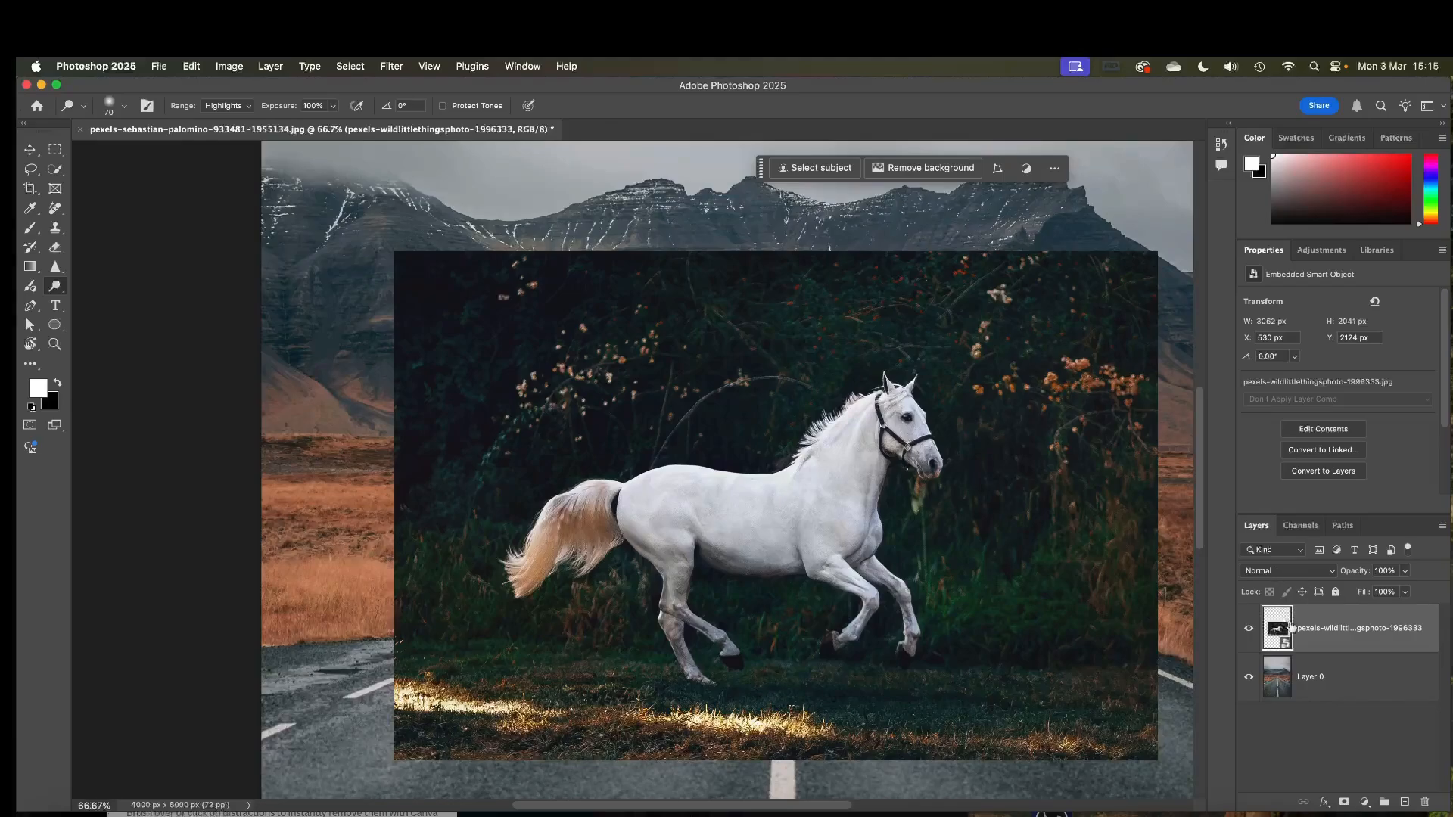
left_click(351, 67)
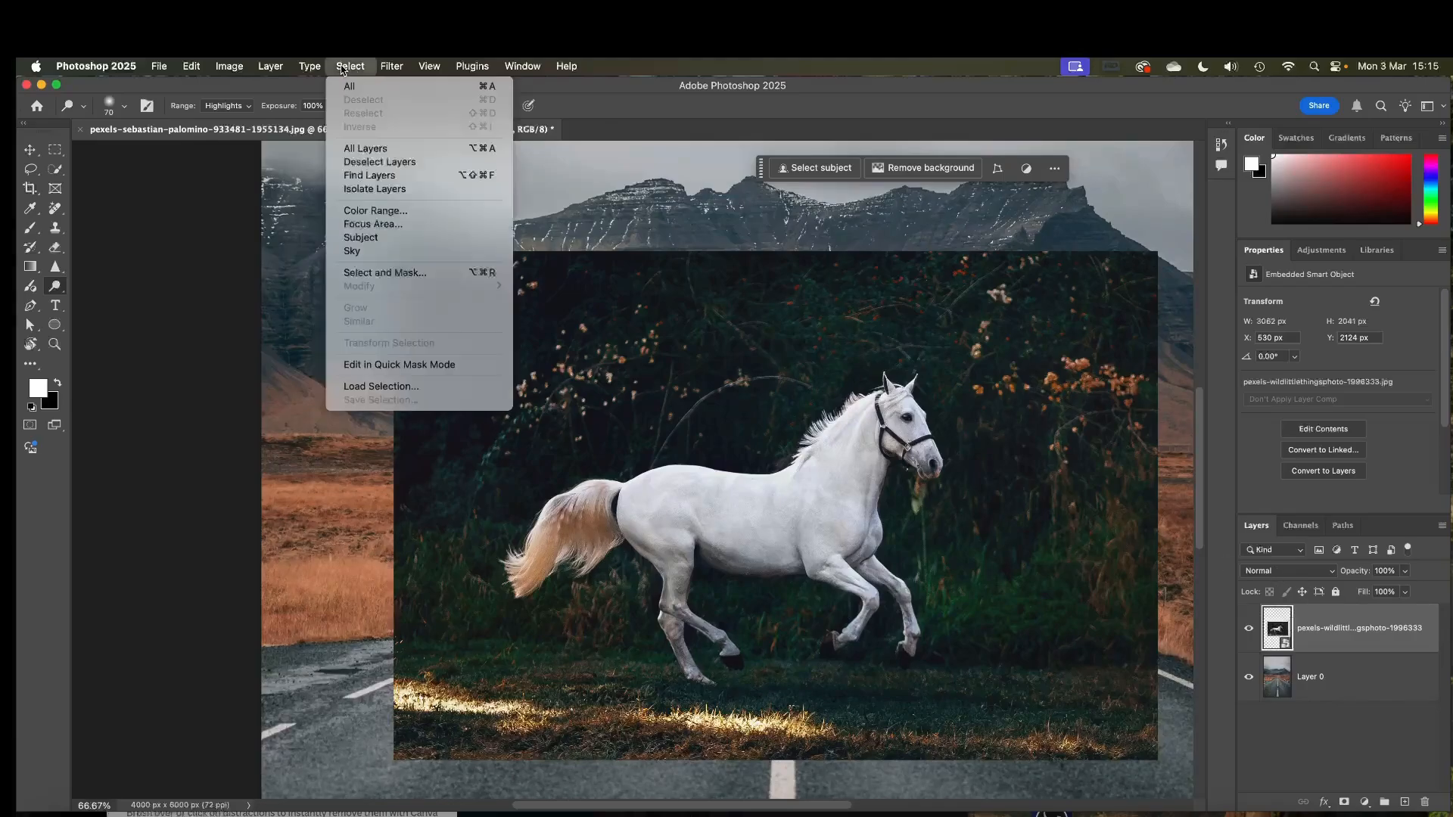
left_click(405, 240)
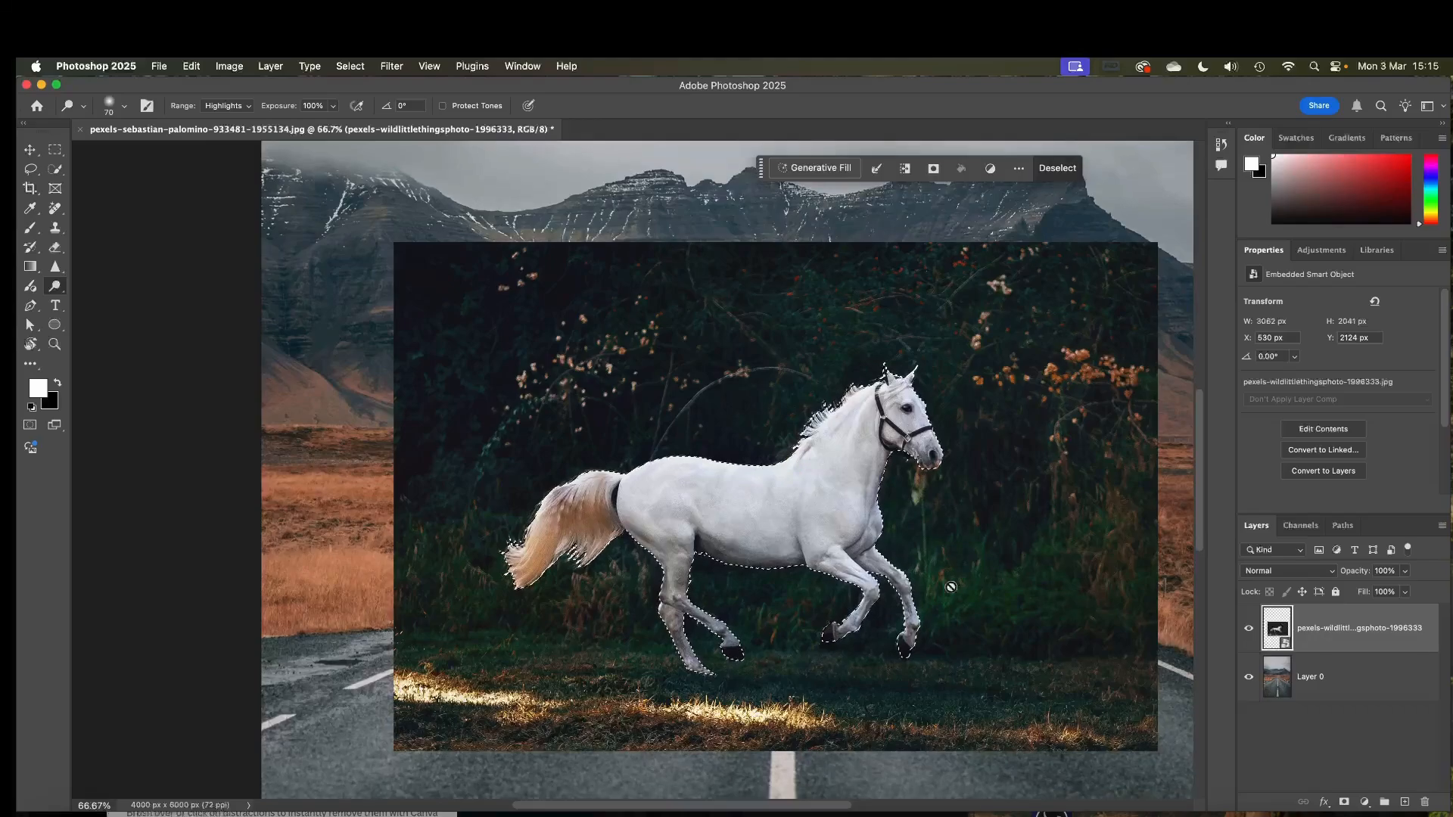
left_click(1344, 802)
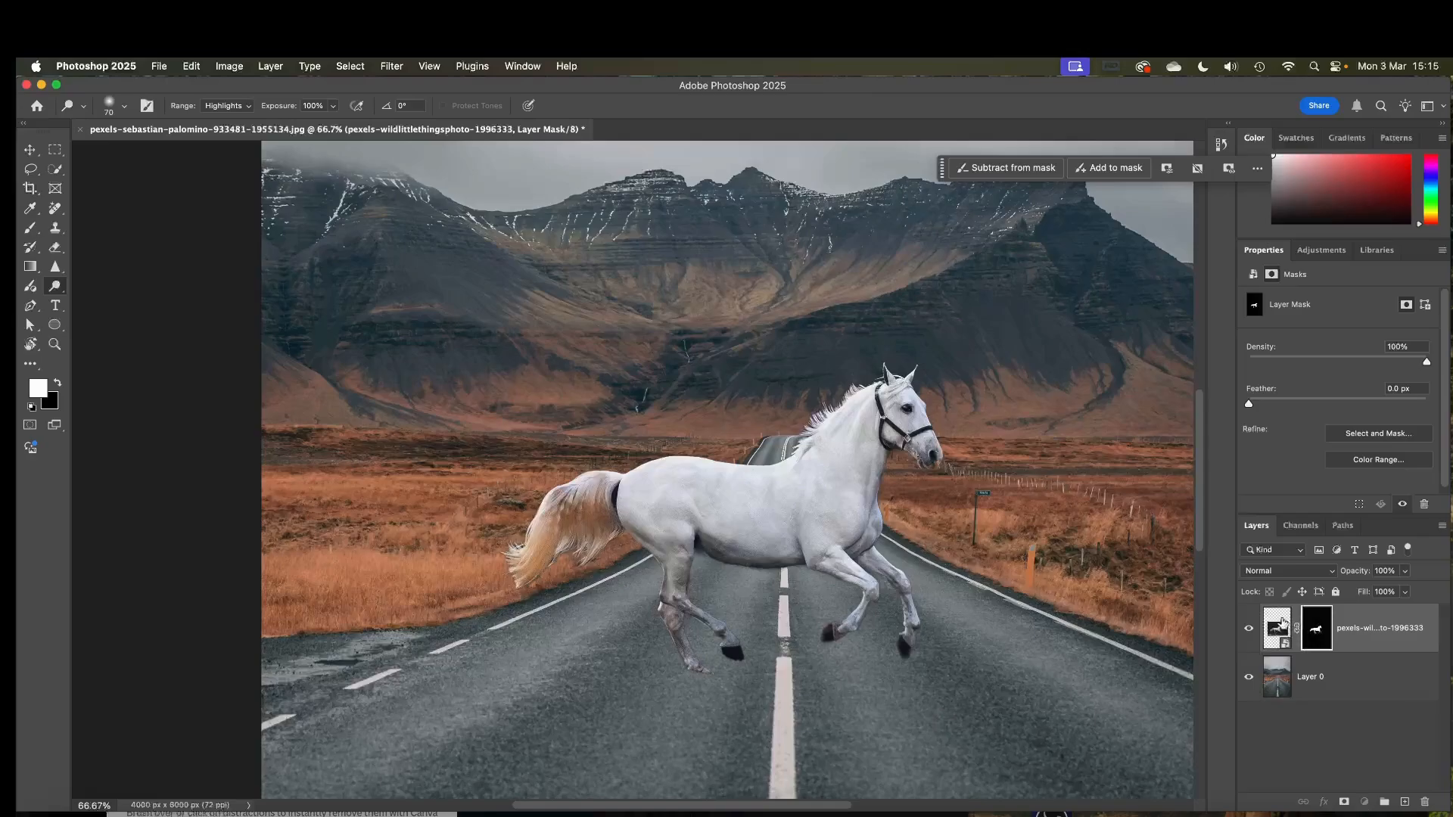
Set the masked horse layer's blend mode to Multiply.
left_click(1278, 628)
left_click(1273, 573)
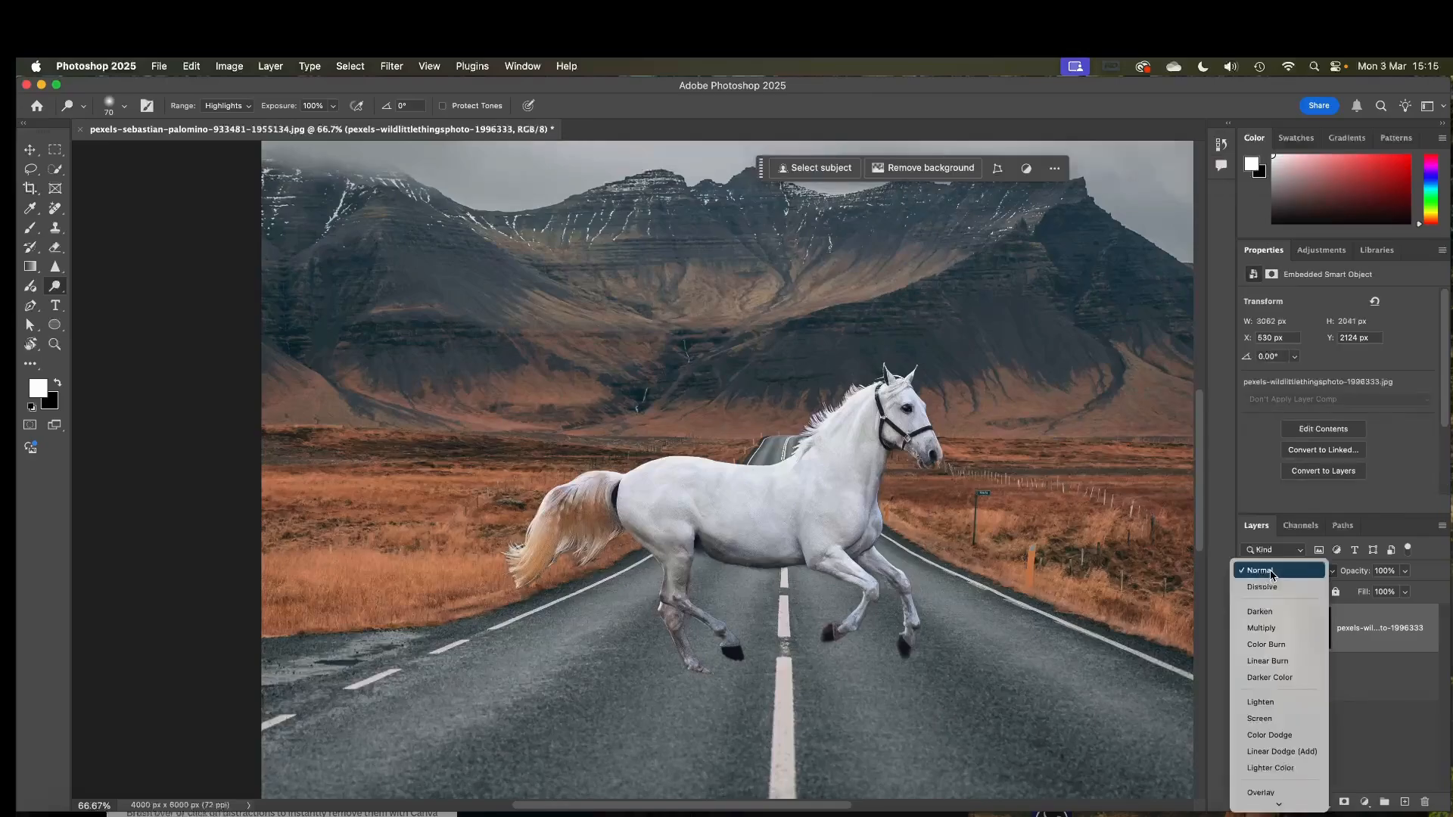
left_click(1279, 633)
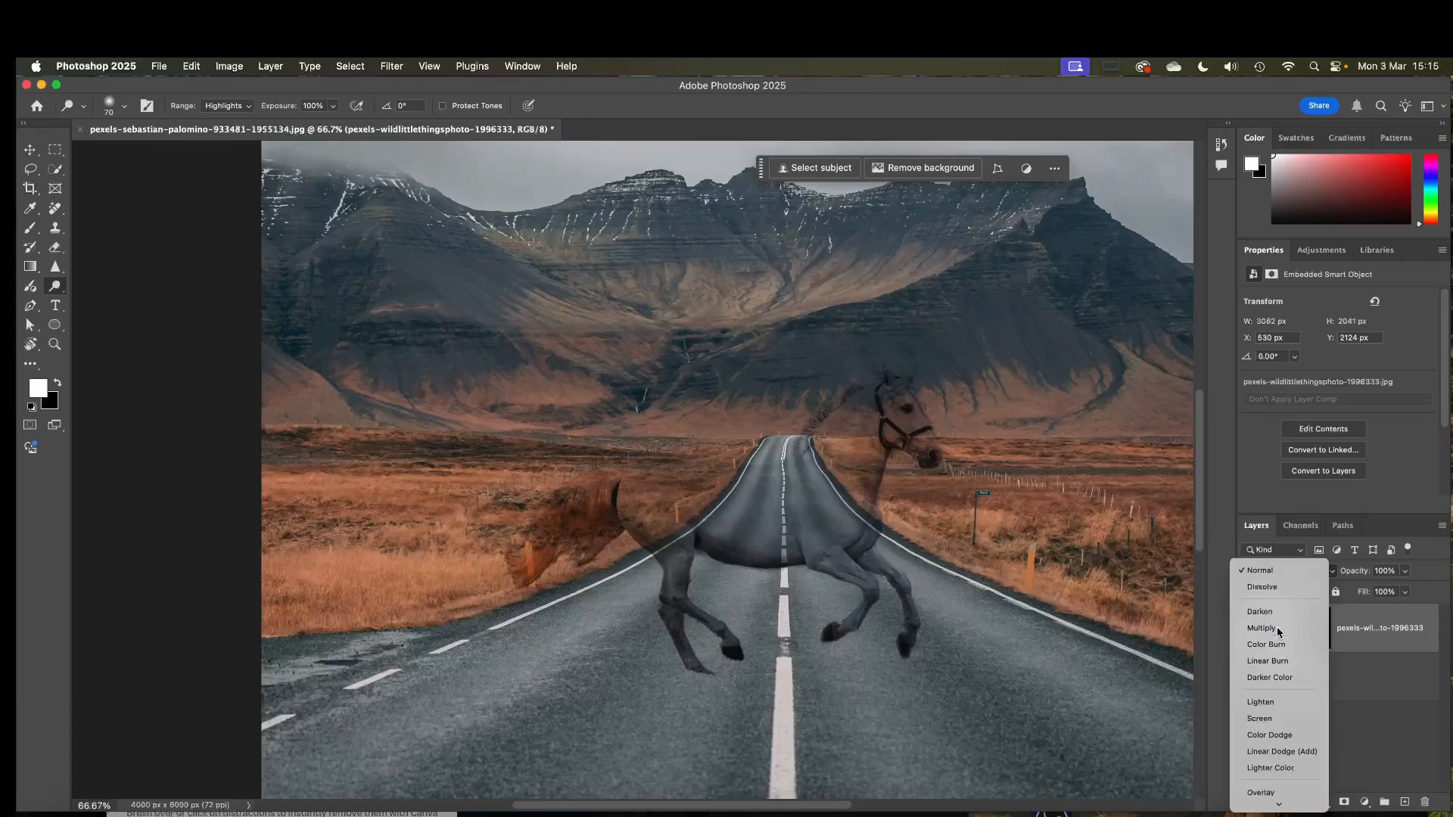
Enlarge the masked horse layer to about 119% with Free Transform and reposition it over the road.
key("super+t")
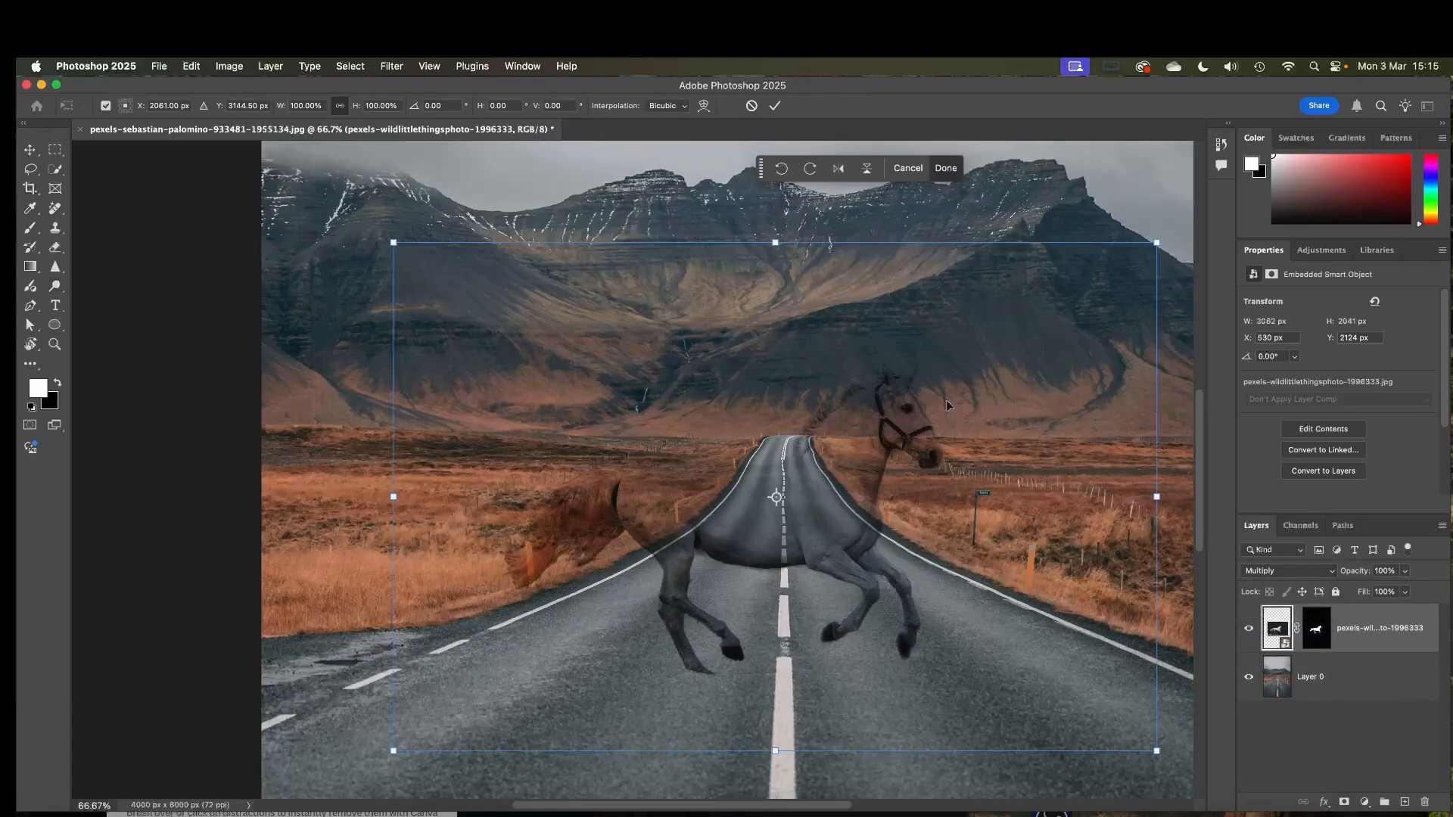
left_click_drag(1155, 241, 1196, 194)
left_click_drag(957, 522, 919, 498)
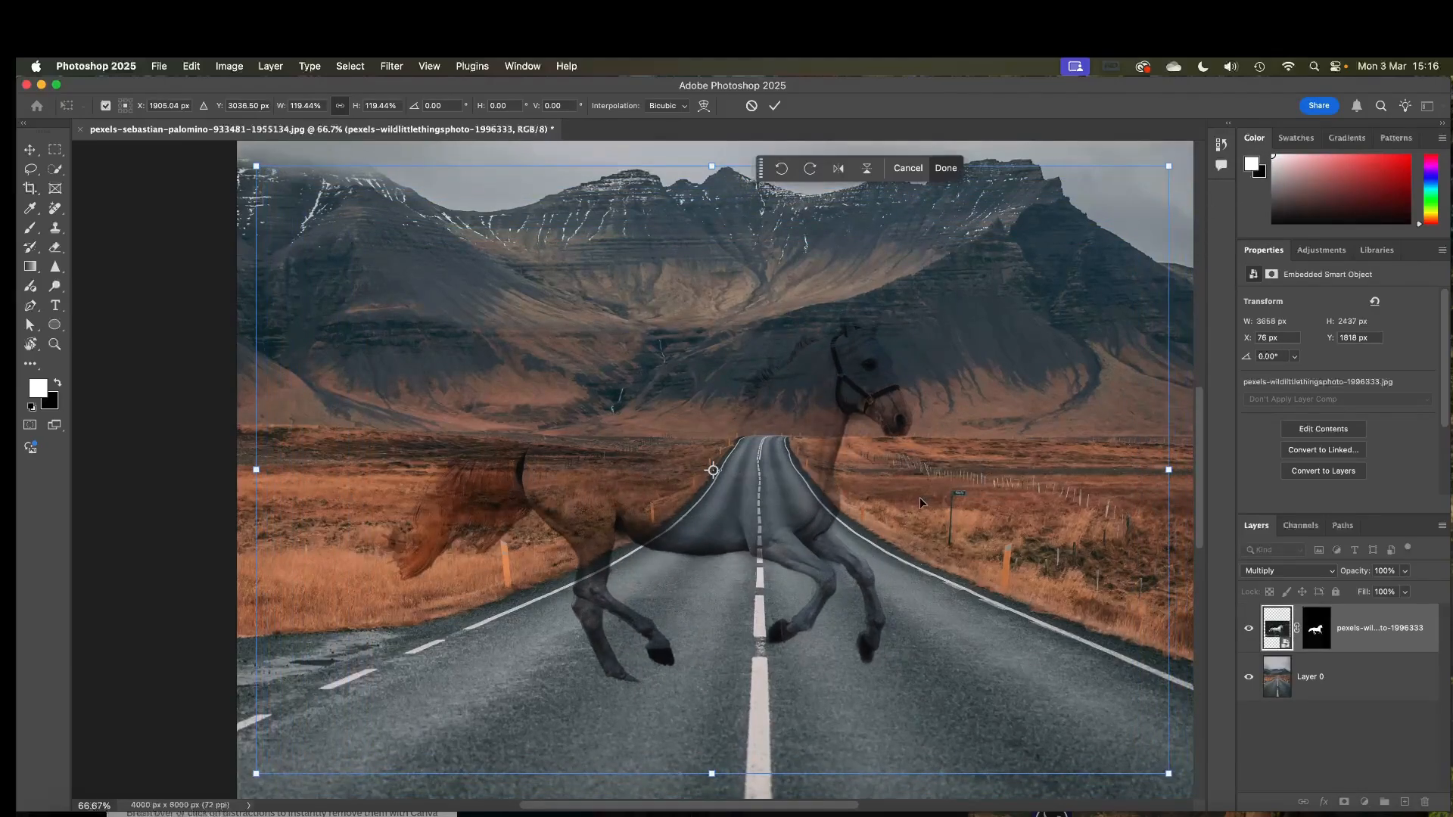
key("o")
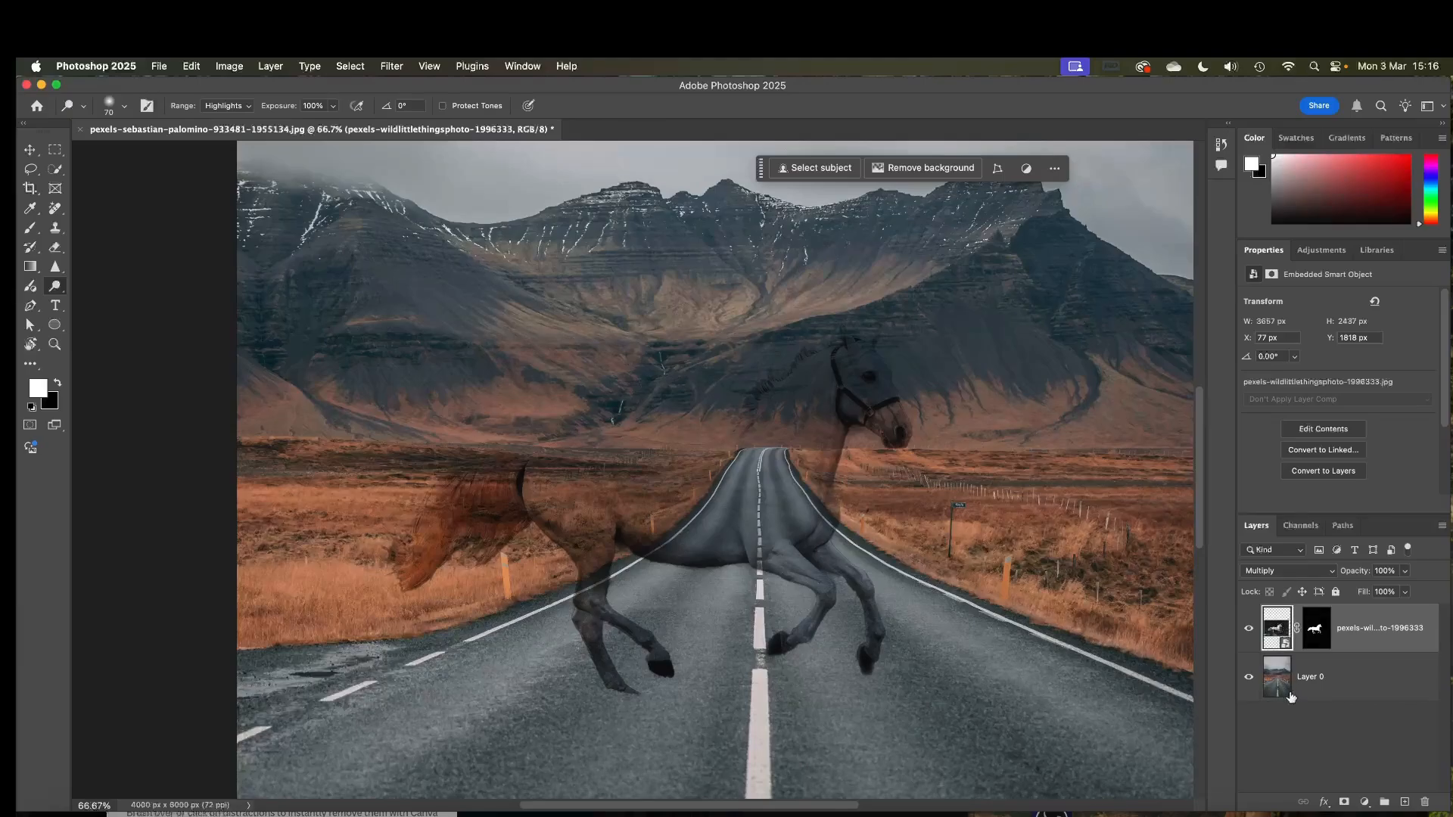
Set the masked horse layer's blend mode to Overlay and check its opacity and fill settings.
left_click(1265, 573)
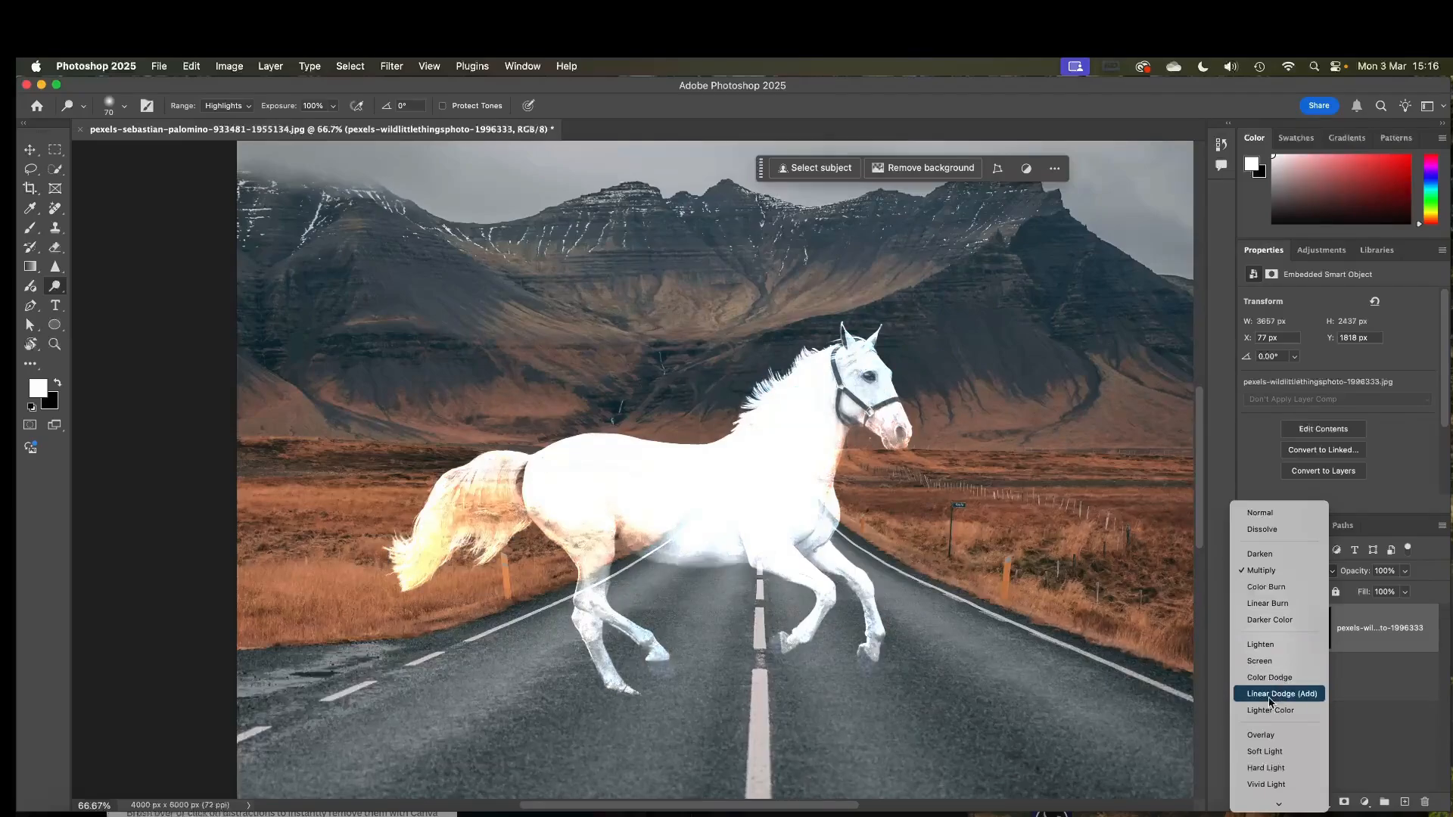
left_click(1272, 737)
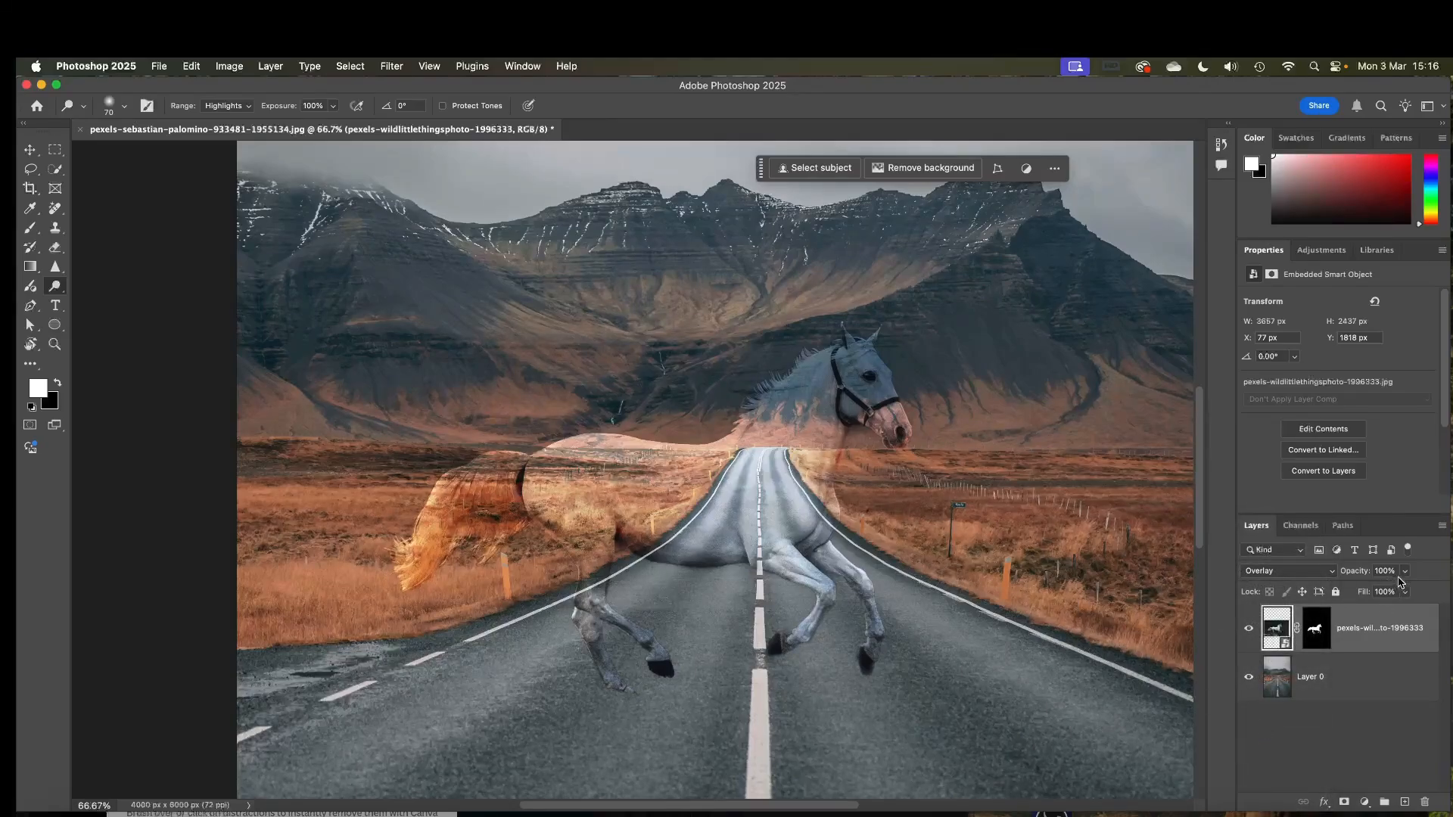
left_click(1406, 571)
mouse_move(1405, 590)
left_mouse_down()
mouse_move(1369, 593)
mouse_move(1391, 593)
mouse_move(1380, 612)
mouse_move(1418, 608)
mouse_move(1420, 593)
left_mouse_up()
left_click(1405, 592)
left_click(1405, 573)
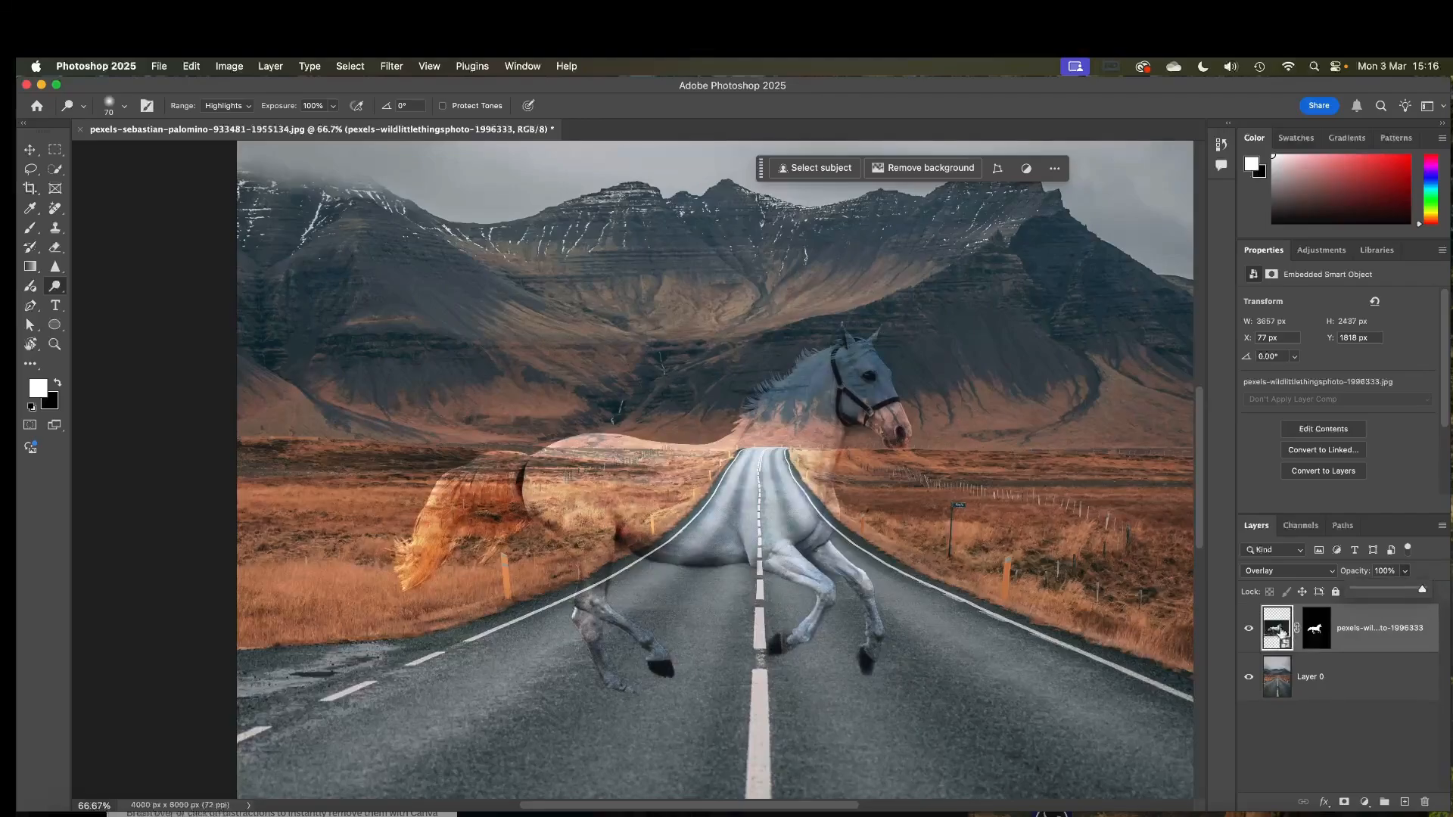
Duplicate the masked horse layer and set the copy's opacity to 29%.
key("super+j")
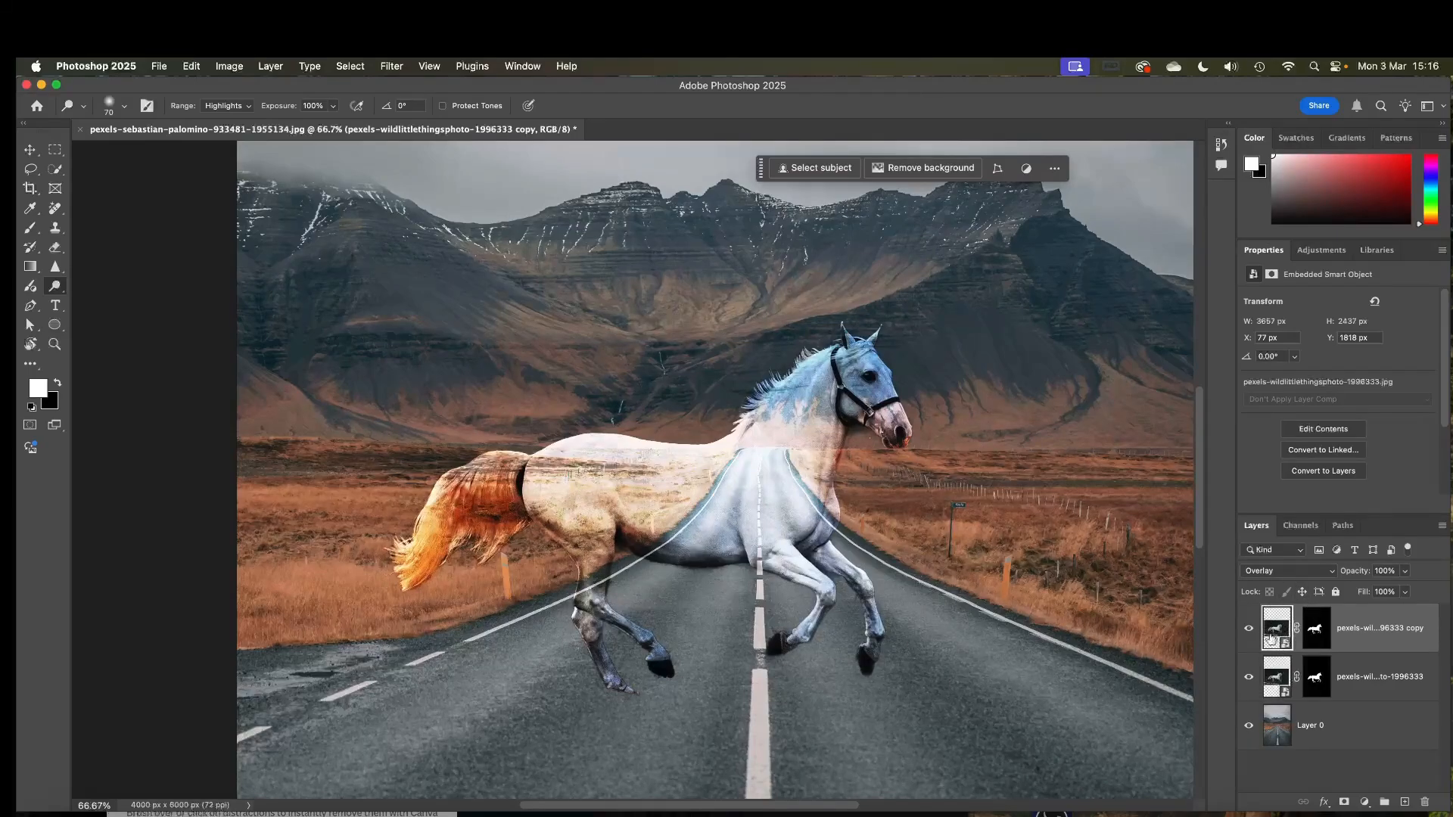
left_click(1279, 679)
left_click(1276, 634)
left_click(1405, 592)
left_click_drag(1404, 591, 1356, 590)
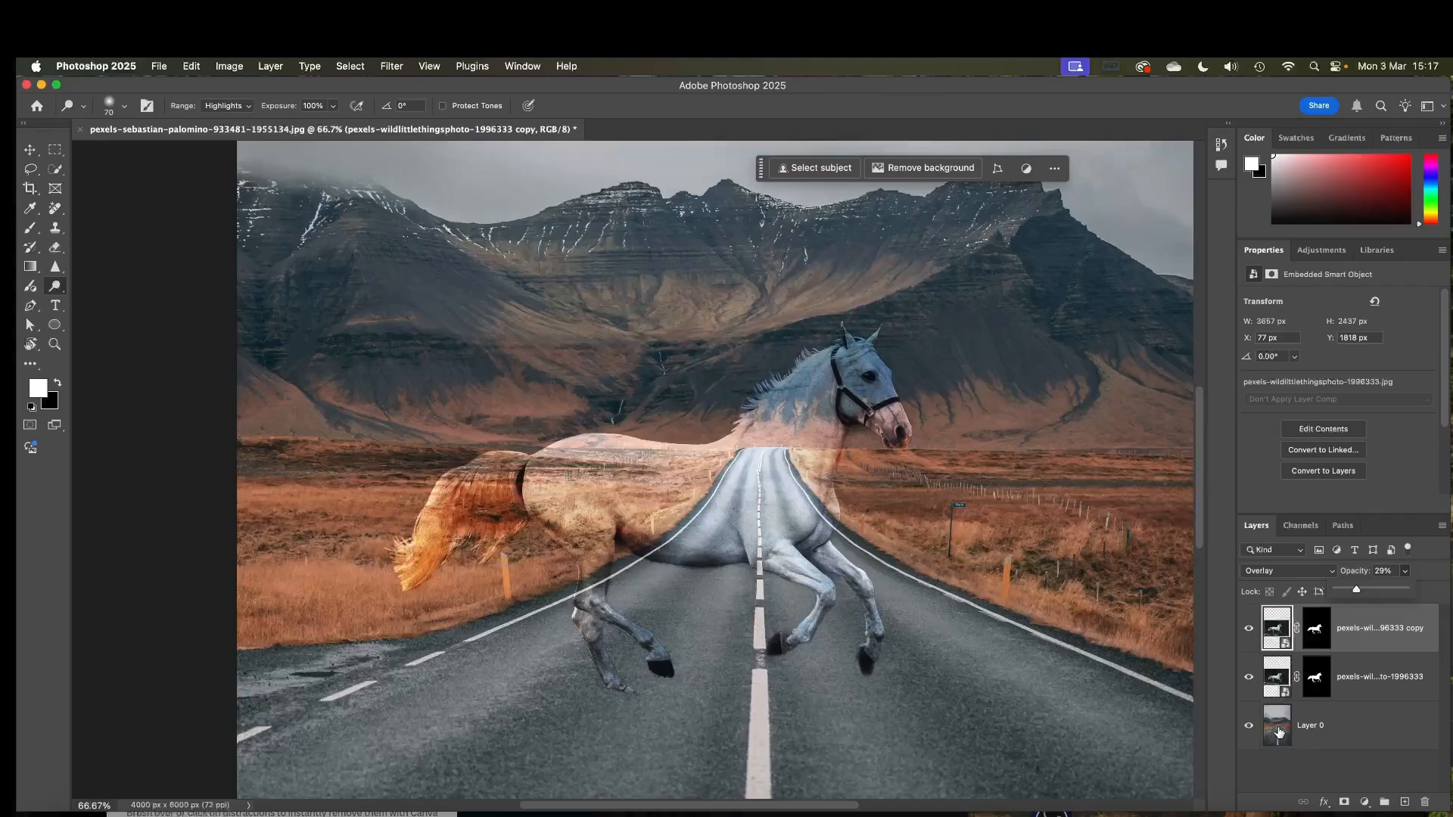
left_click(1419, 572)
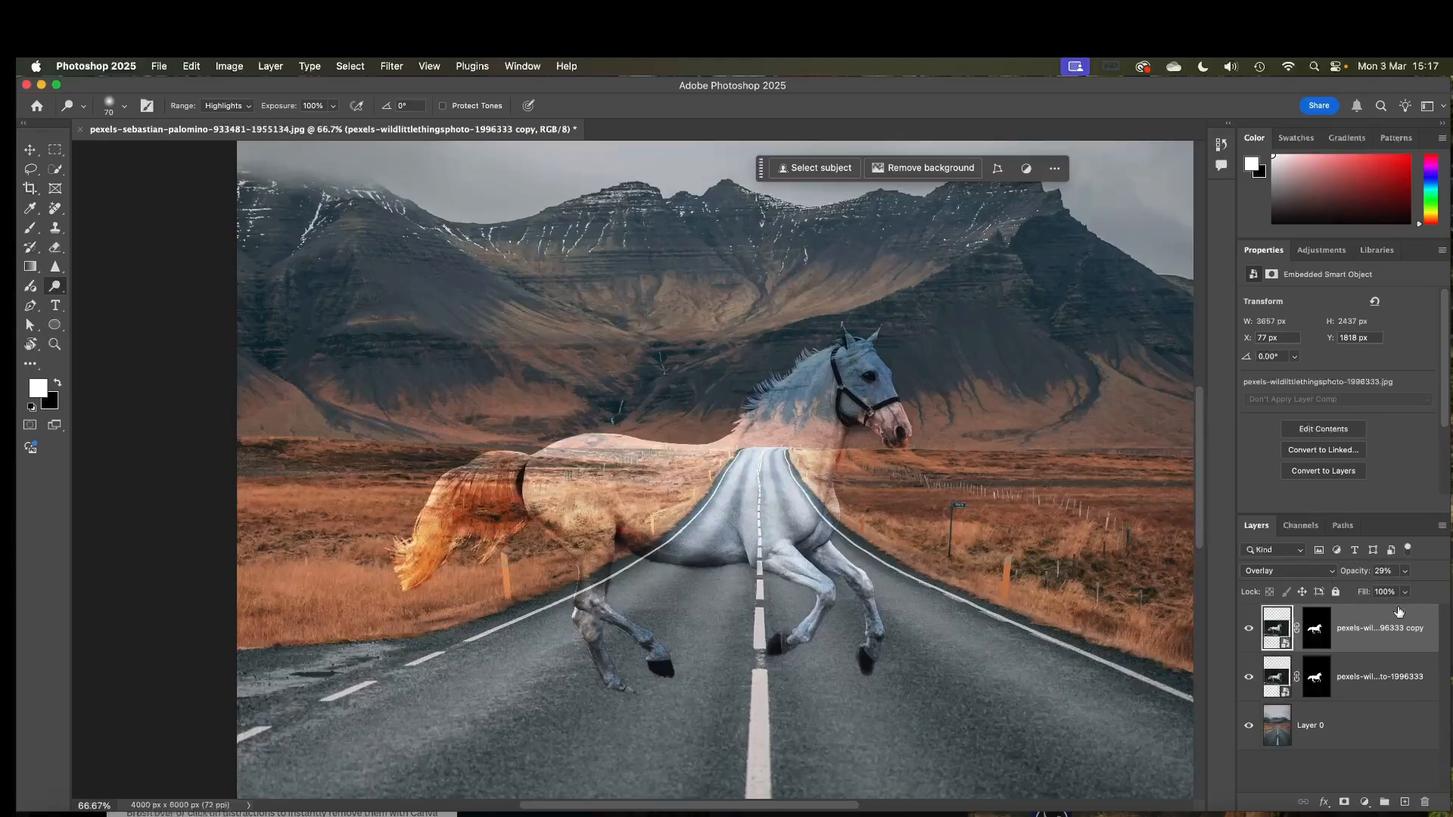
Activate the Brush tool and look through its painting blend modes, choosing Normal.
left_click(29, 230)
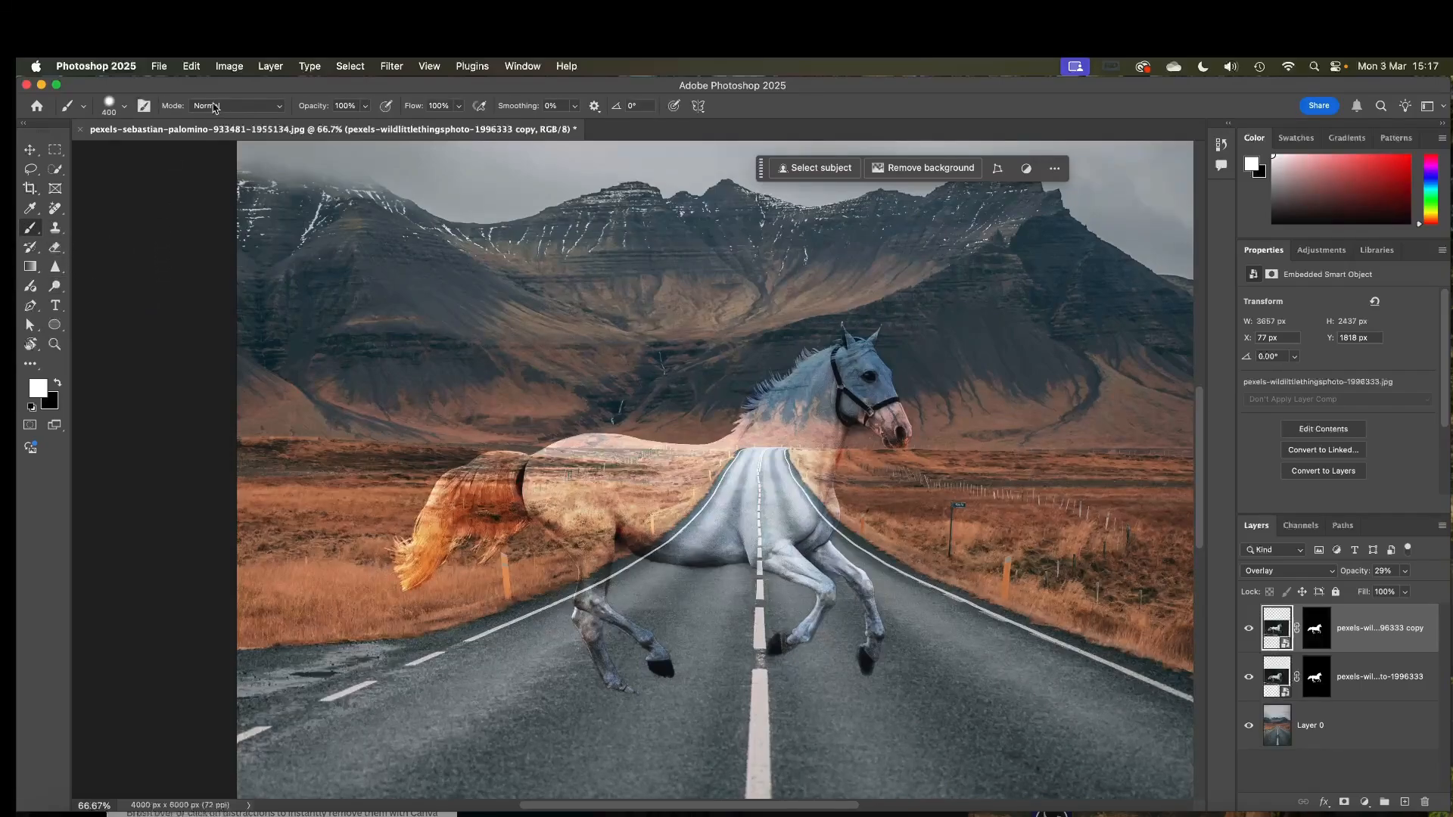
left_click(255, 110)
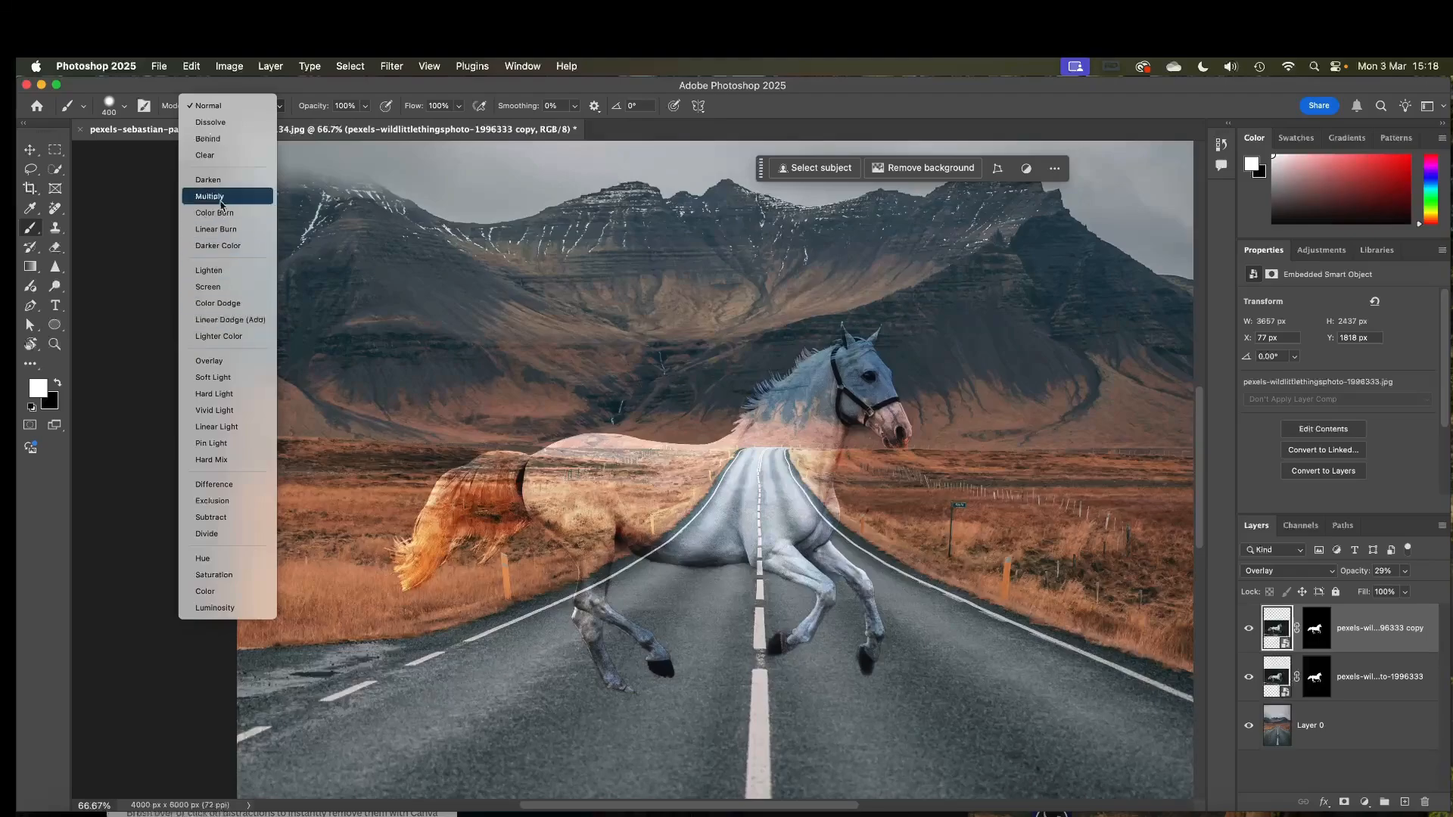
left_click(209, 106)
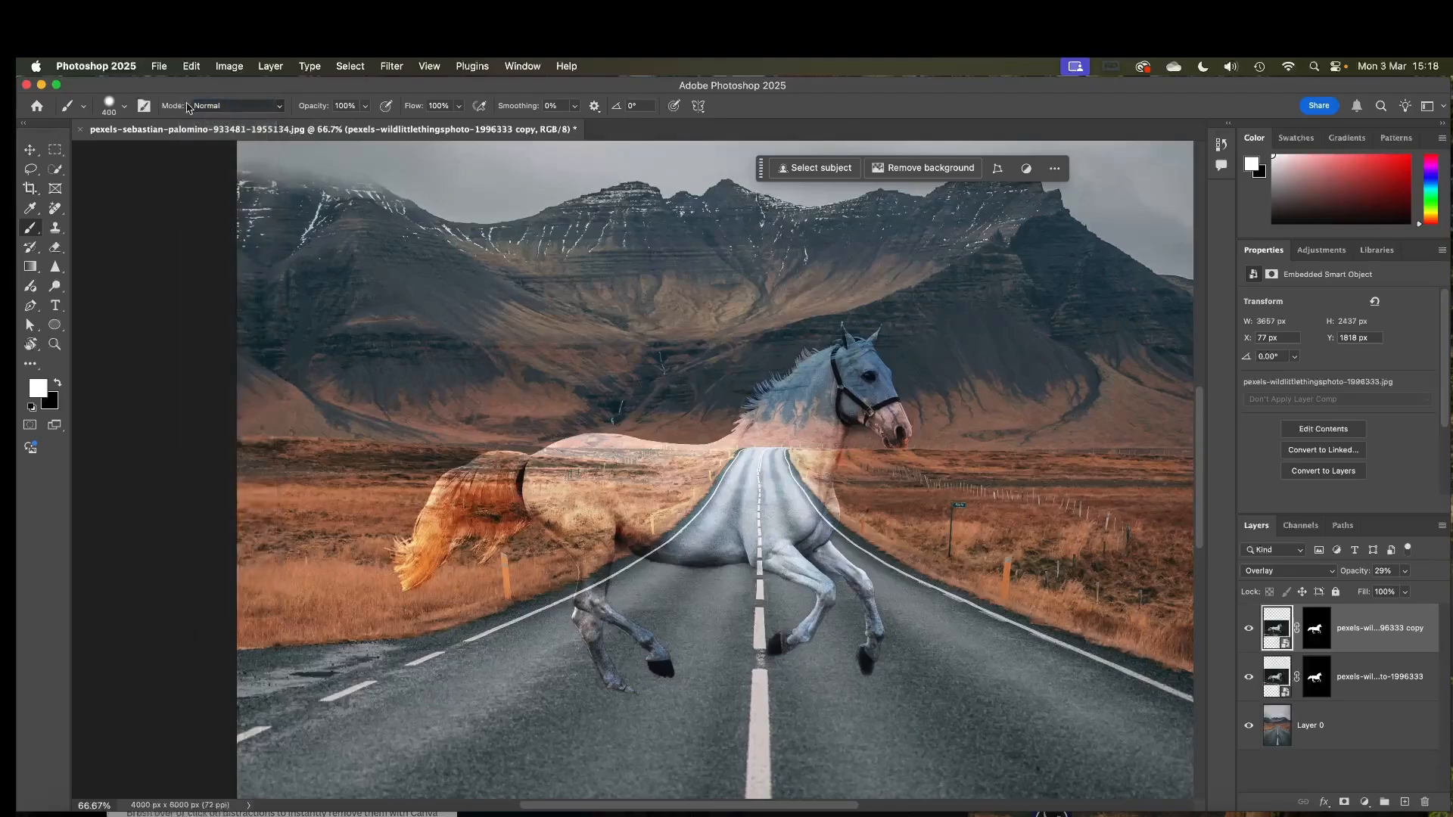